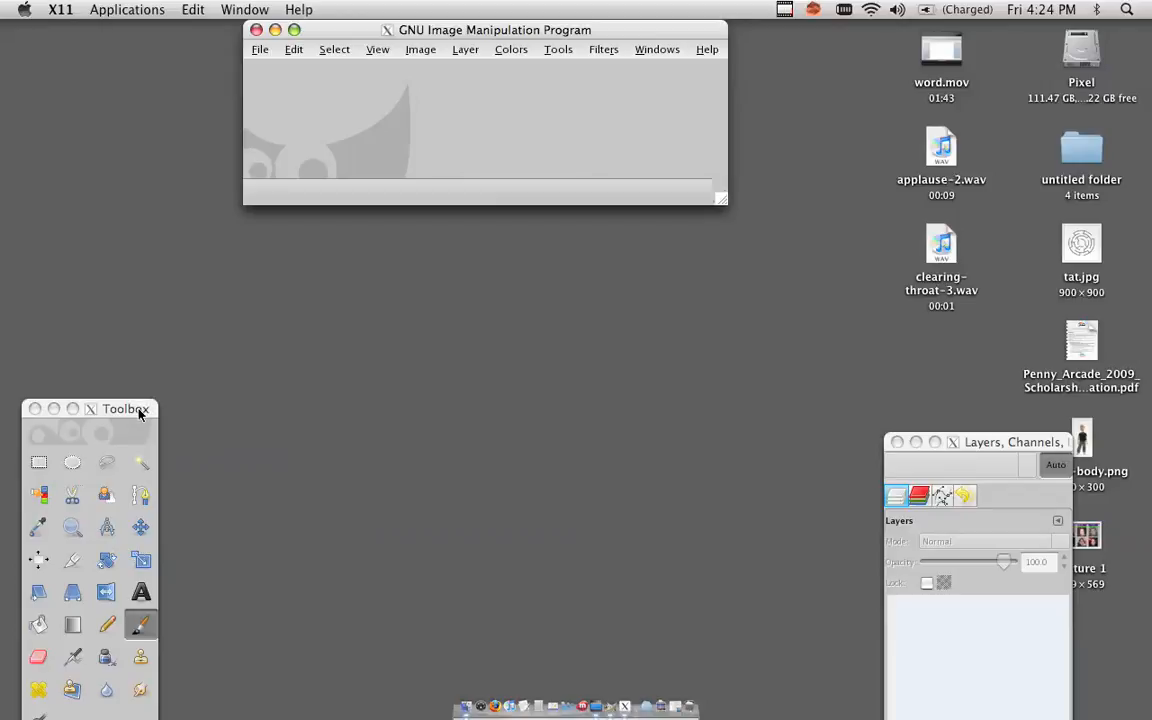
# Move the Toolbox and the Layers dock windows to the screen edges.
pyautogui.moveTo(138, 412)
pyautogui.mouseDown()
pyautogui.moveTo(123, 152)
pyautogui.moveTo(203, 12)
pyautogui.mouseUp()
pyautogui.moveTo(970, 442); pyautogui.dragTo(1008, 5)
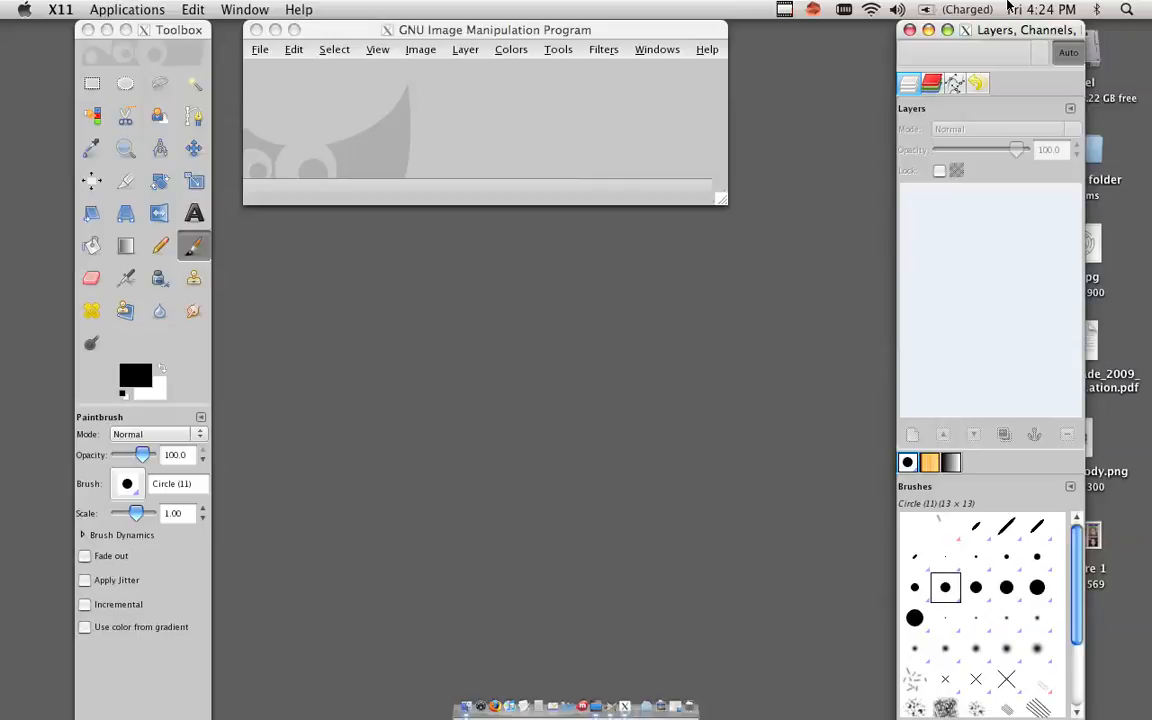
pyautogui.click(449, 57)
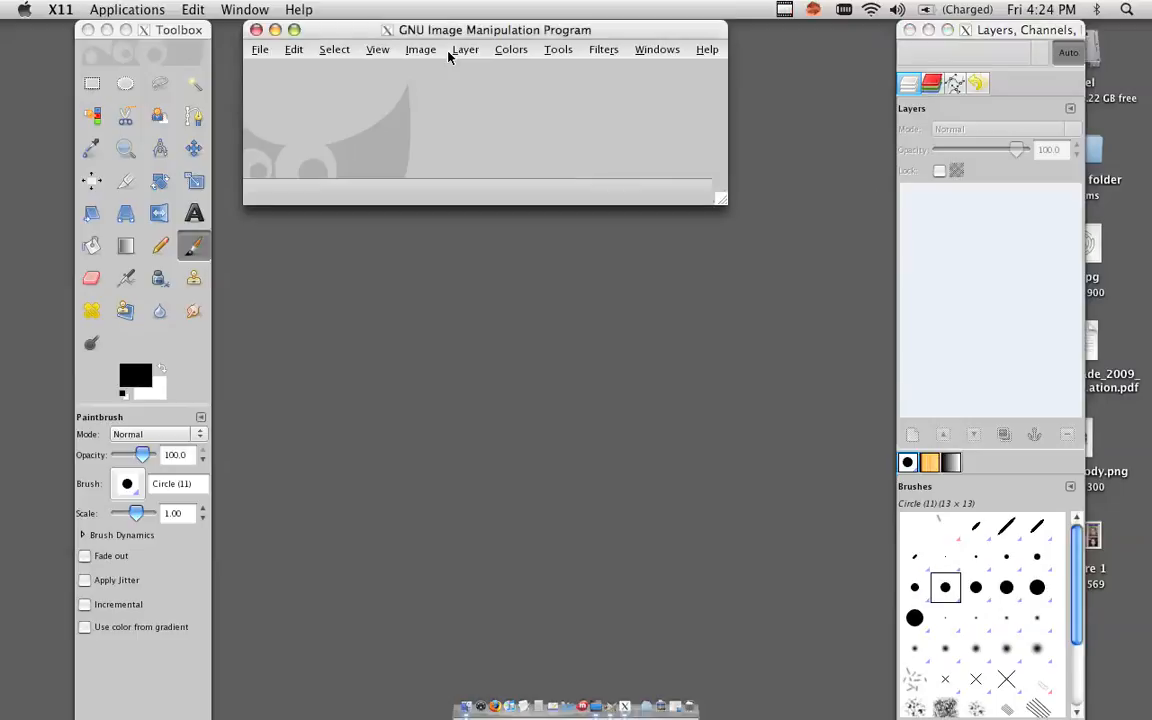
pyautogui.click(449, 57)
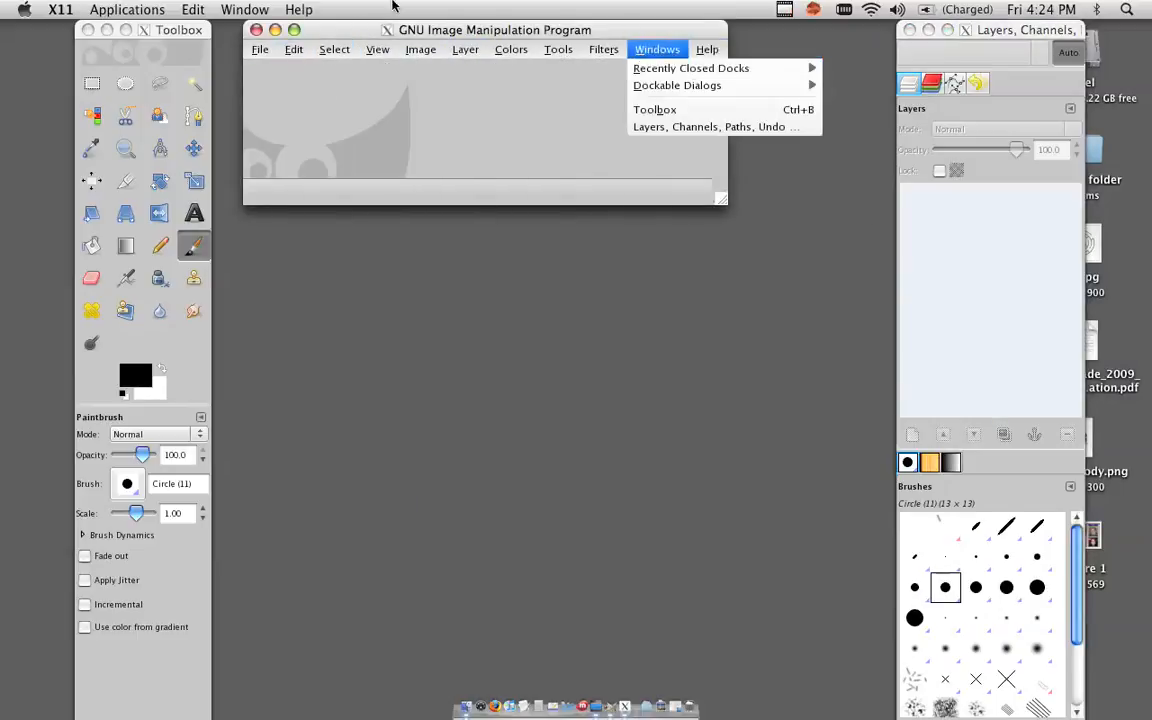
pyautogui.click(244, 9)
pyautogui.click(127, 9)
pyautogui.click(127, 9)
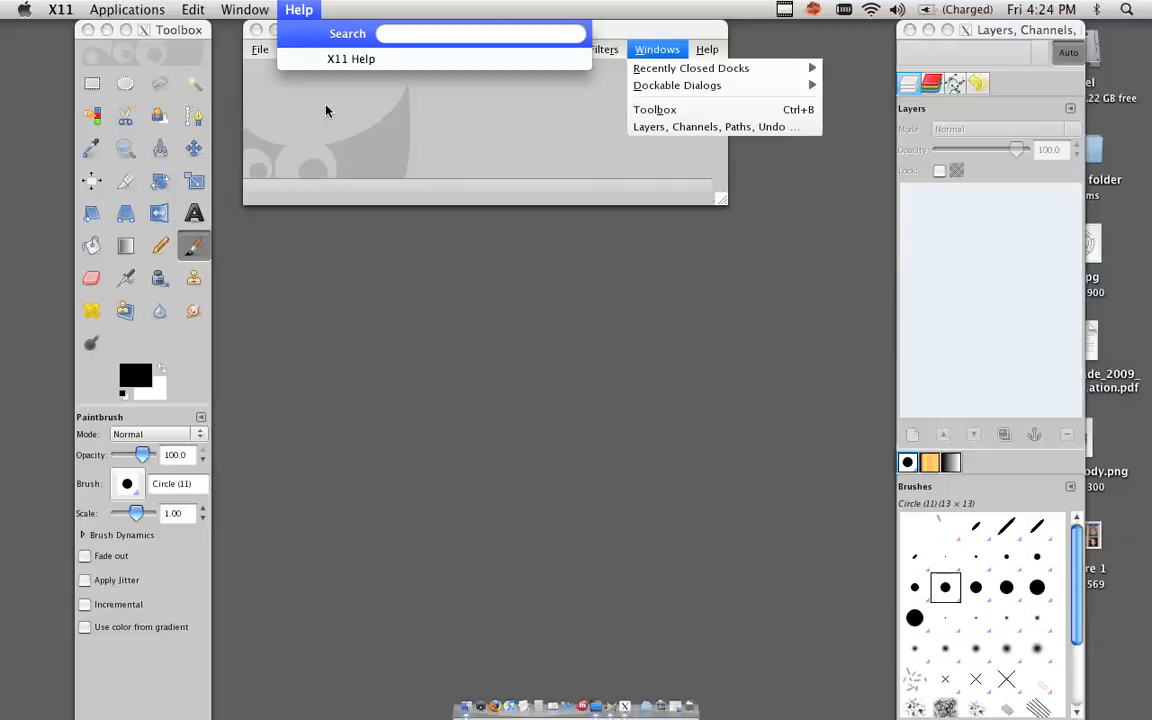
pyautogui.click(326, 111)
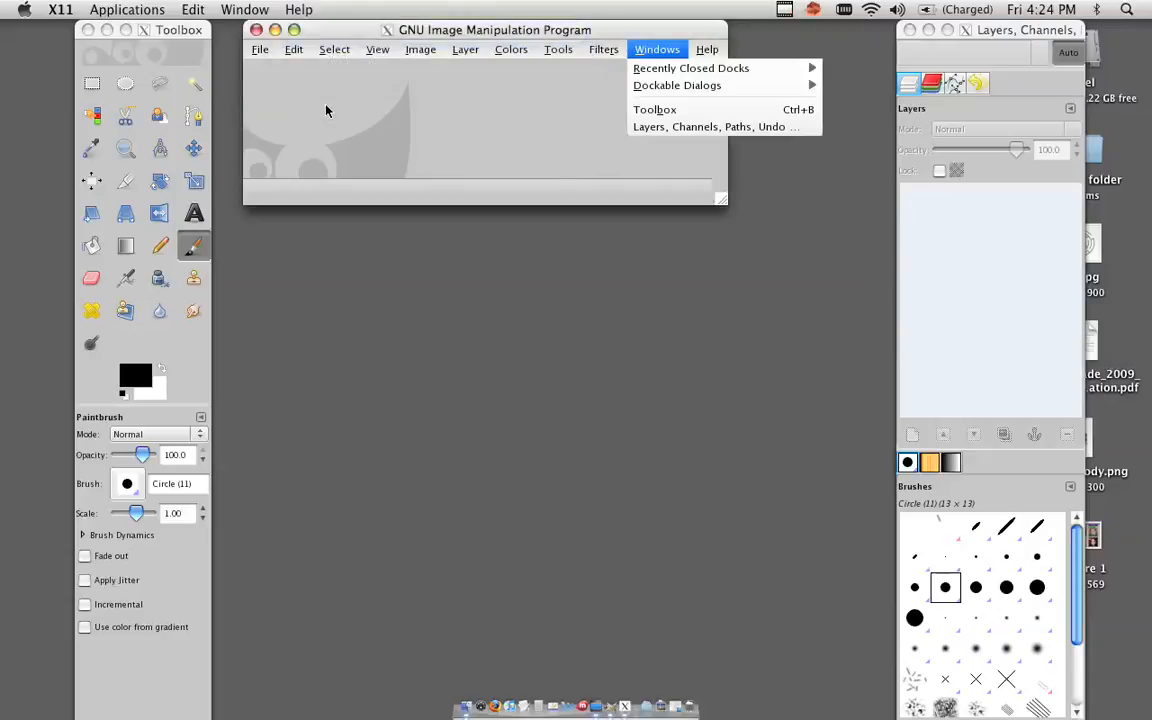
pyautogui.click(326, 111)
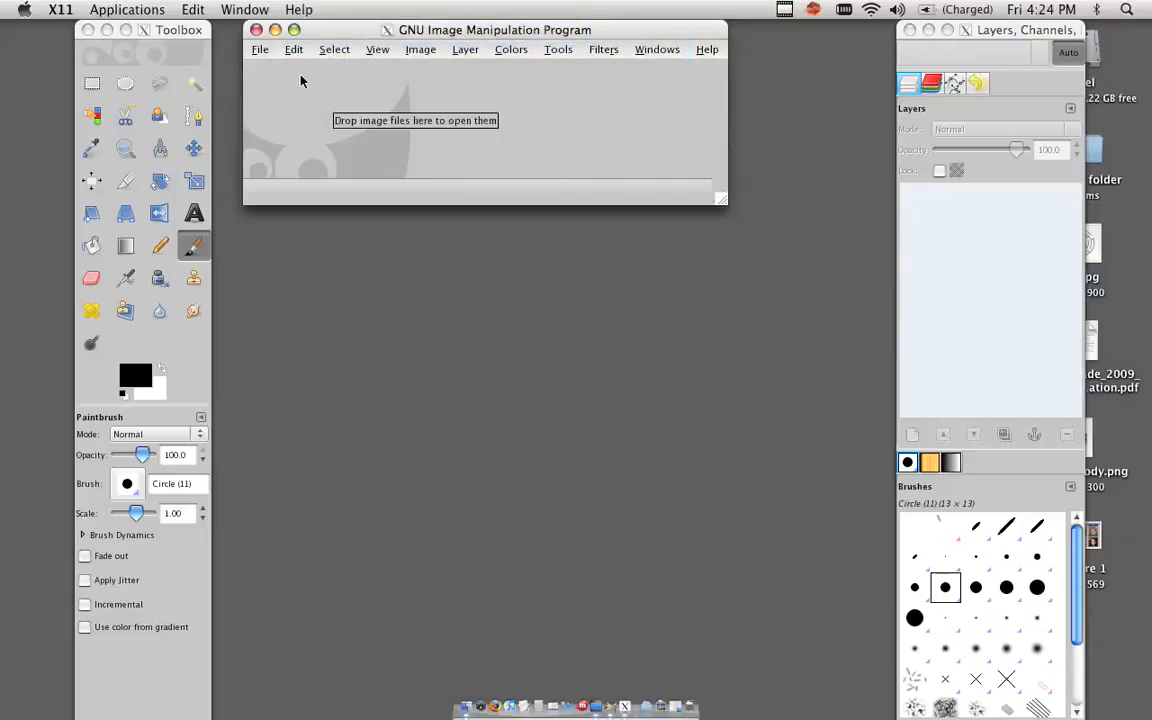
# Create a new image 640 × 200 pixels.
pyautogui.click(260, 50)
pyautogui.click(268, 69)
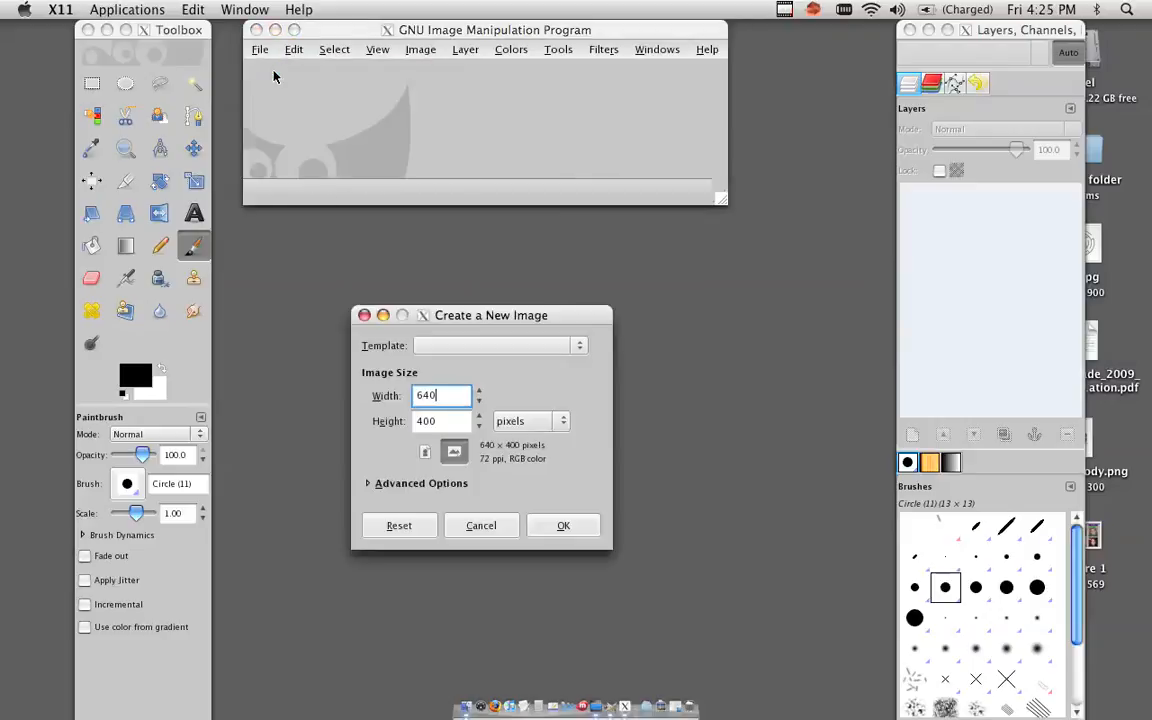
pyautogui.press('Tab')
pyautogui.write('200')
pyautogui.press('Return')
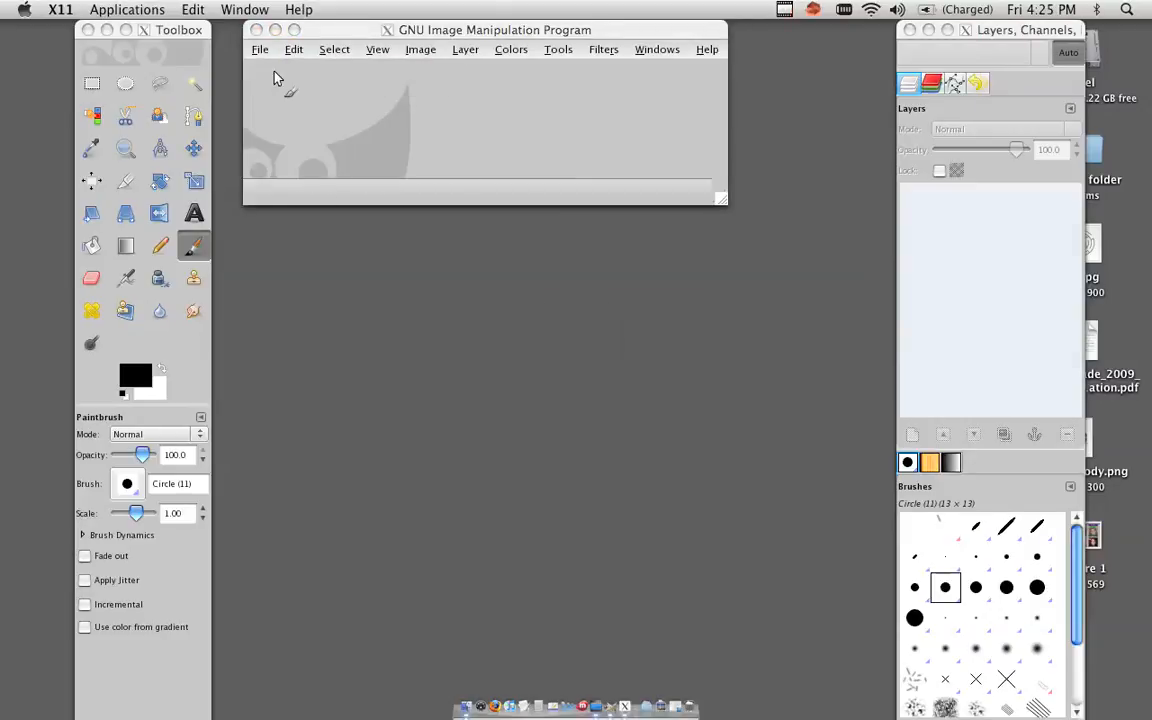
# Fill the new image's background with the Pine pattern using the Bucket Fill tool.
pyautogui.moveTo(847, 293); pyautogui.dragTo(937, 413)
pyautogui.click(91, 245)
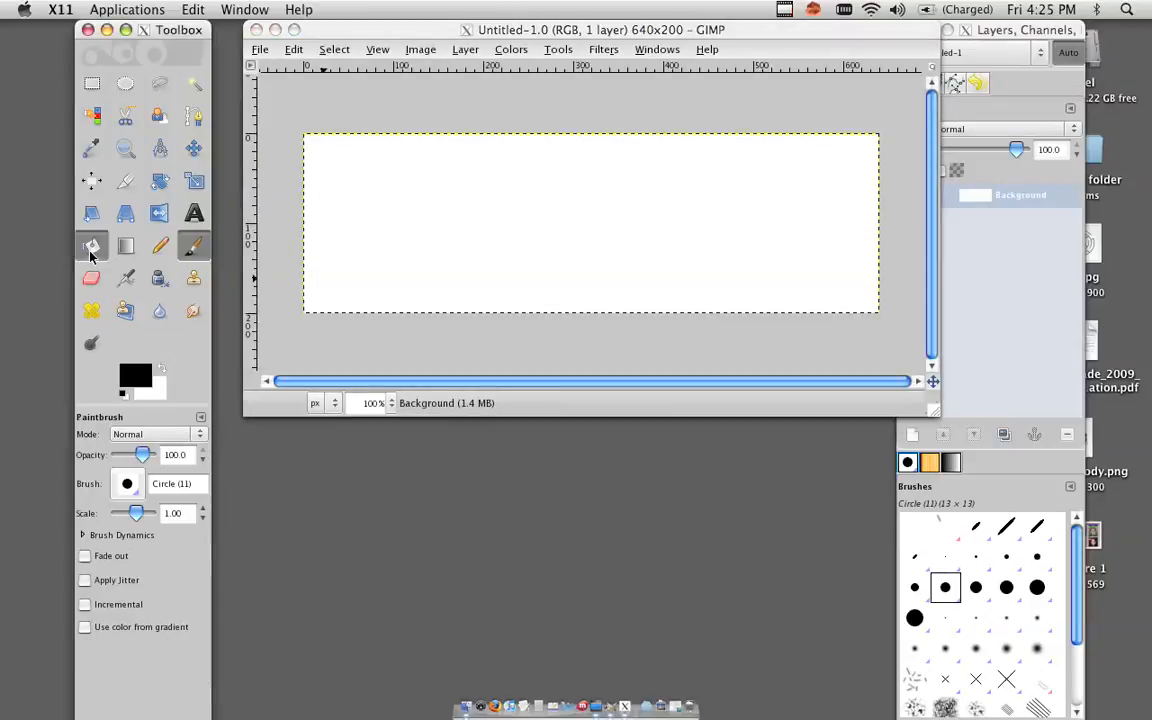
pyautogui.click(96, 528)
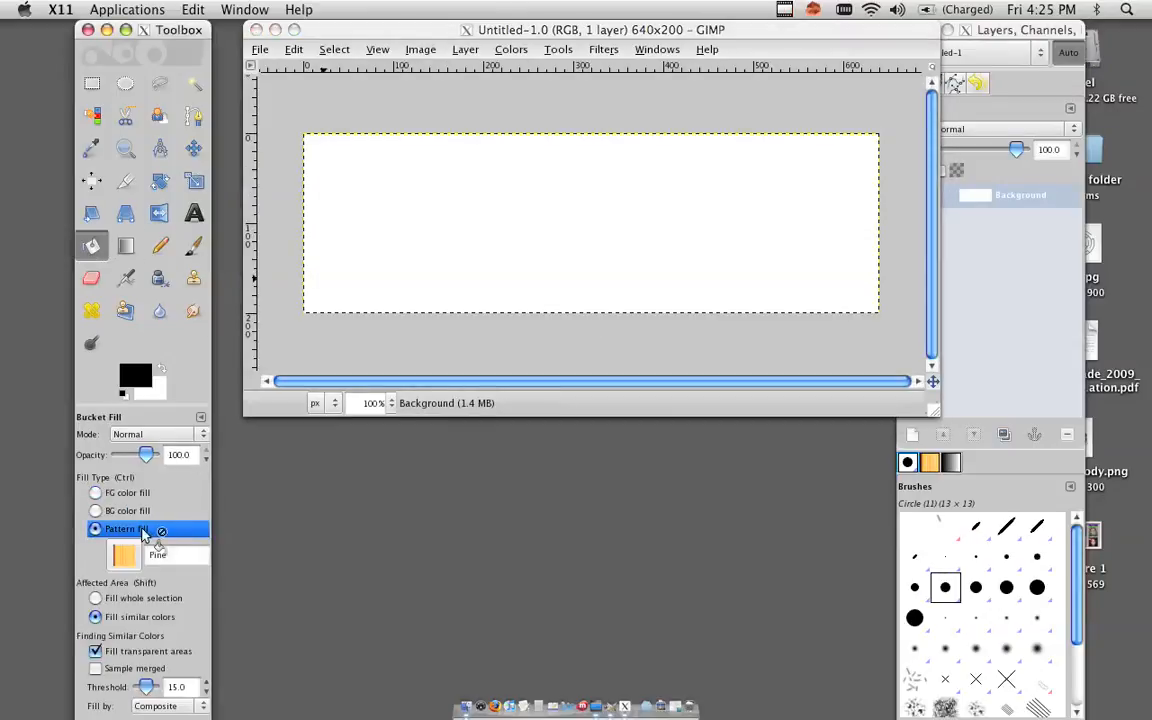
pyautogui.click(530, 255)
pyautogui.click(555, 262)
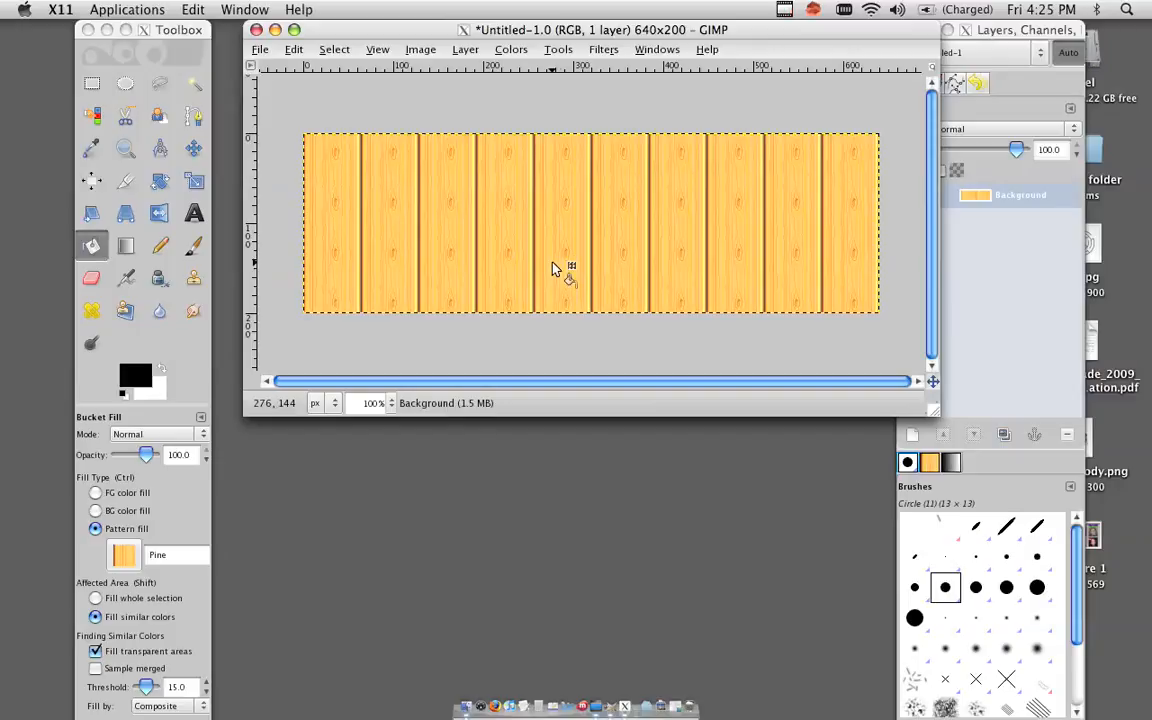
# Open avatar-body.png from the desktop in GIMP and move its window below the banner.
pyautogui.press('F11')
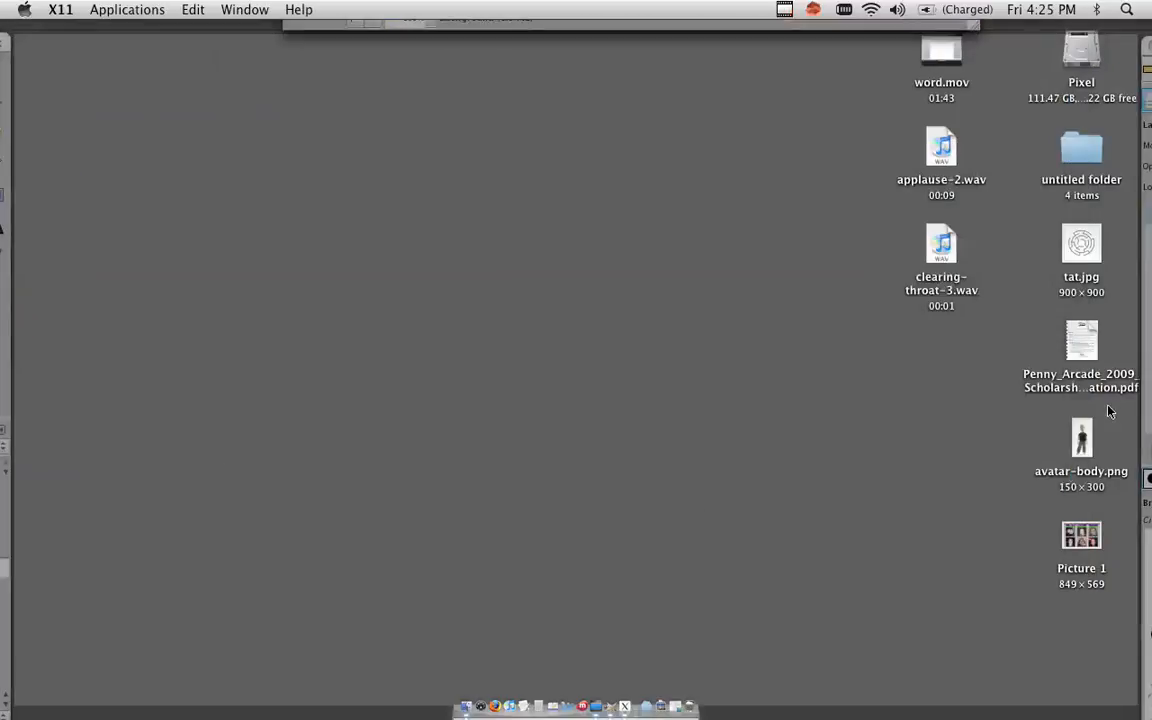
pyautogui.moveTo(1081, 438); pyautogui.dragTo(607, 706)
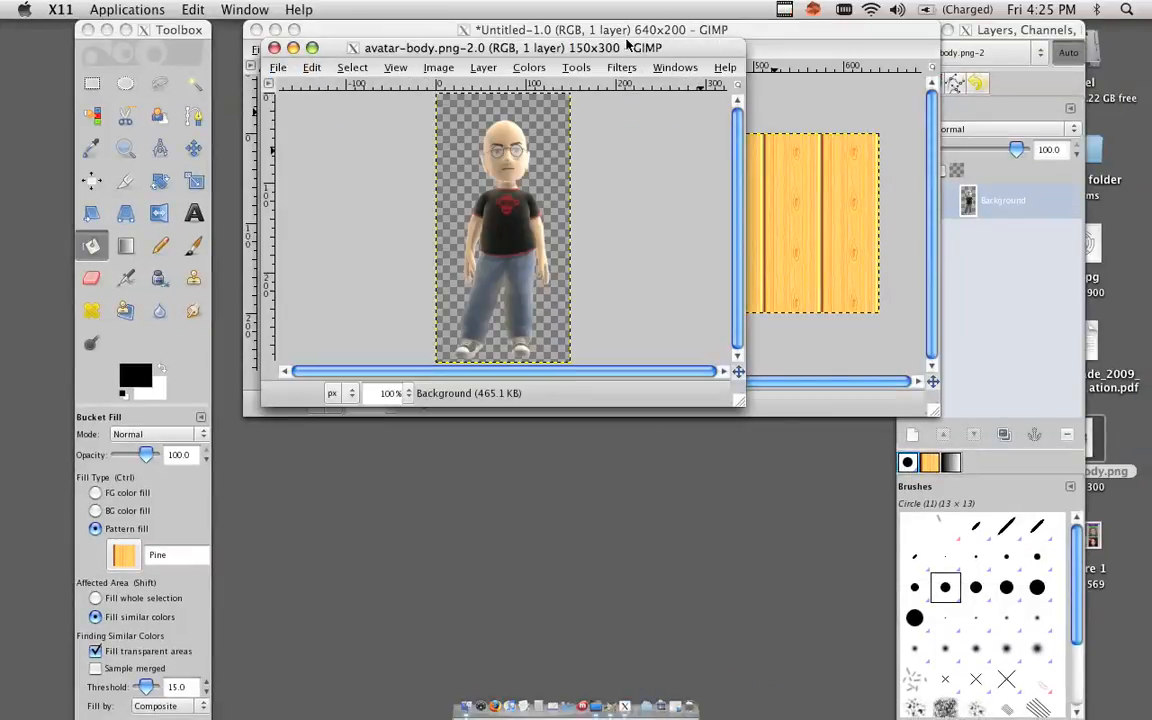
pyautogui.moveTo(624, 48); pyautogui.dragTo(613, 286)
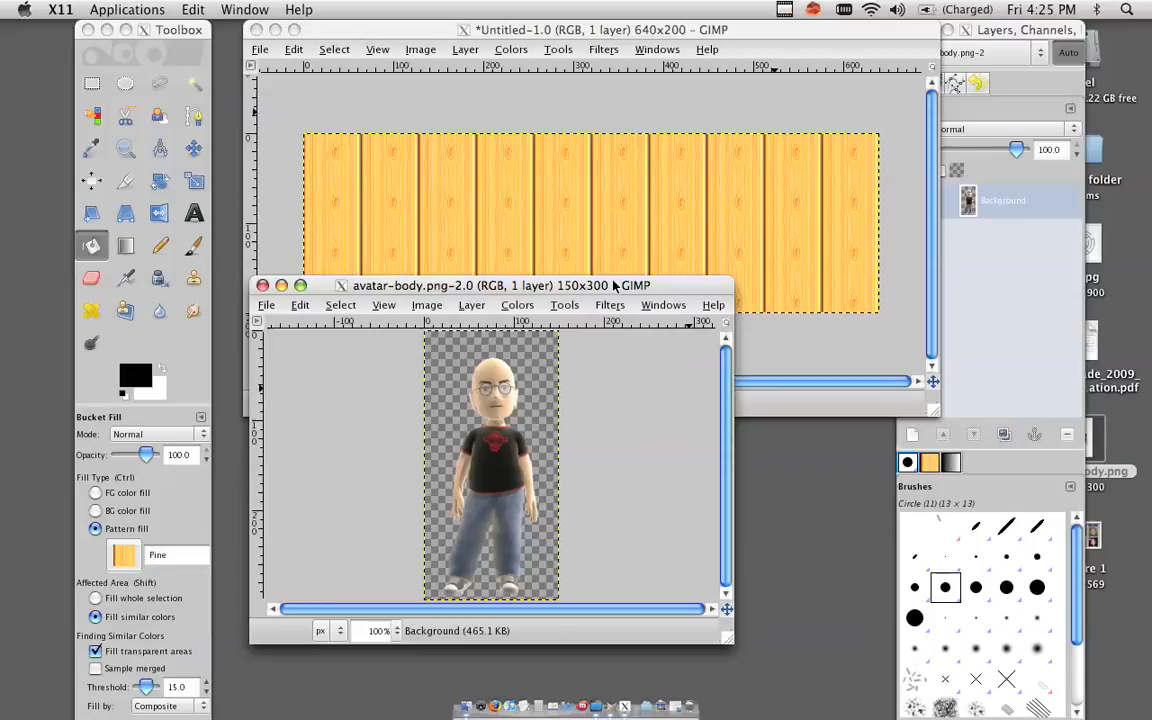
# Copy the avatar image and paste it into the pine banner image.
pyautogui.click(300, 306)
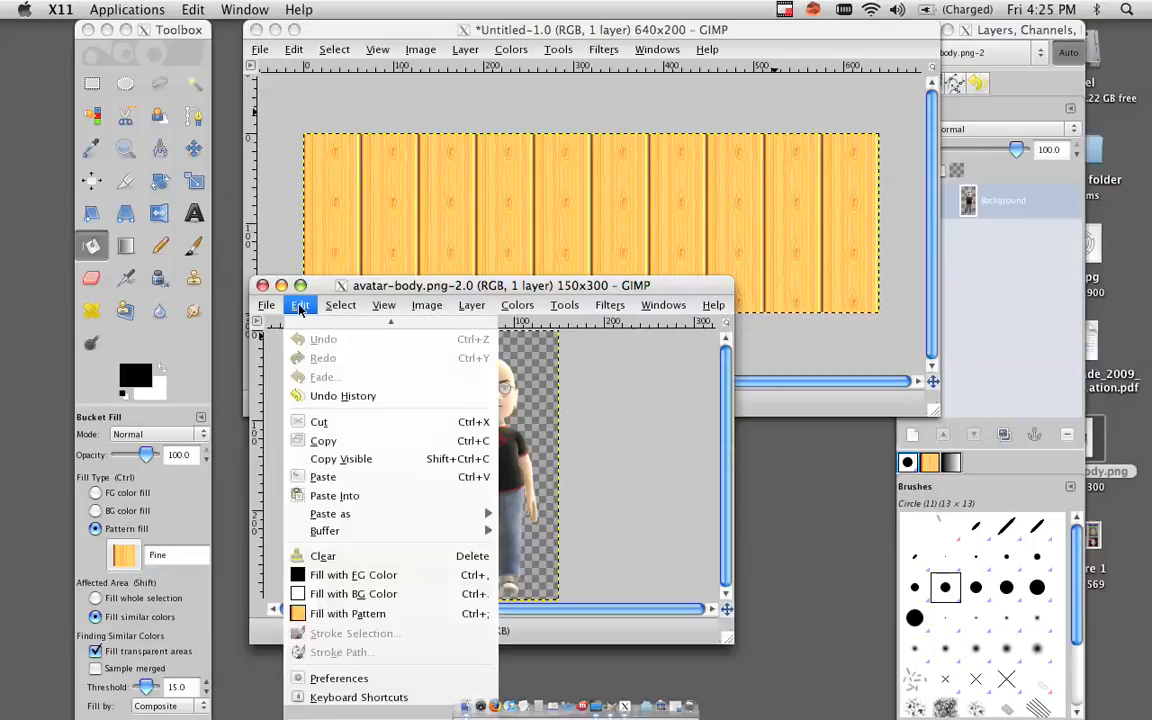
pyautogui.click(383, 441)
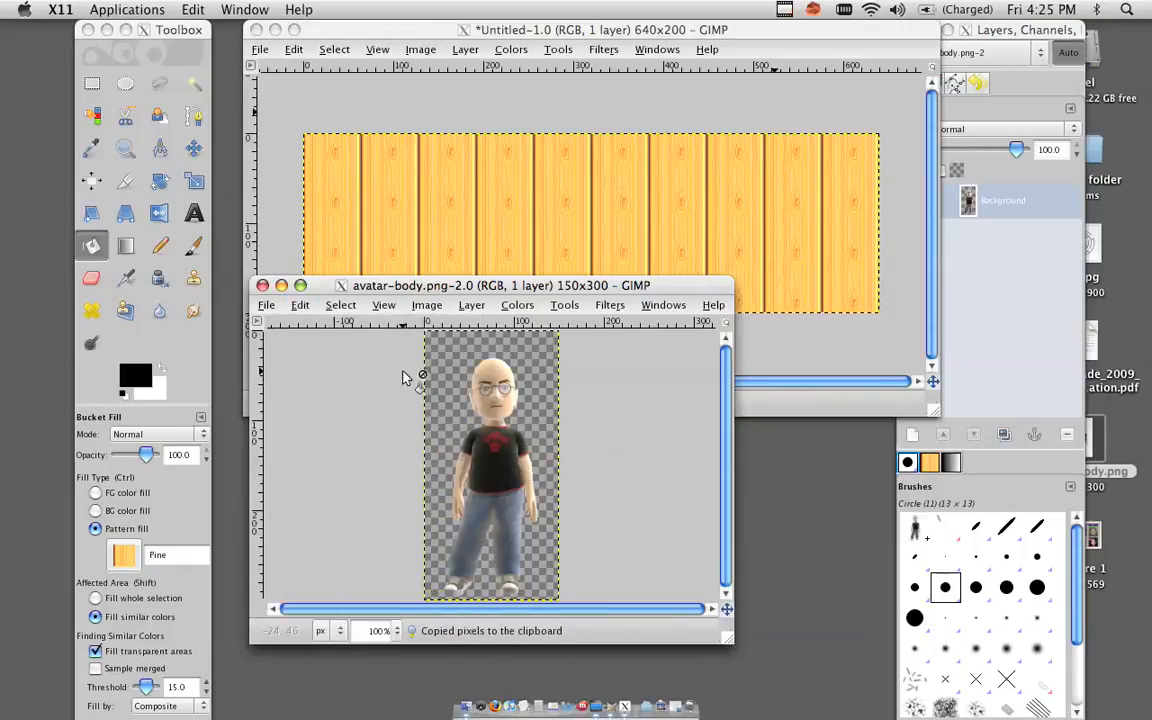
pyautogui.click(412, 108)
pyautogui.click(293, 49)
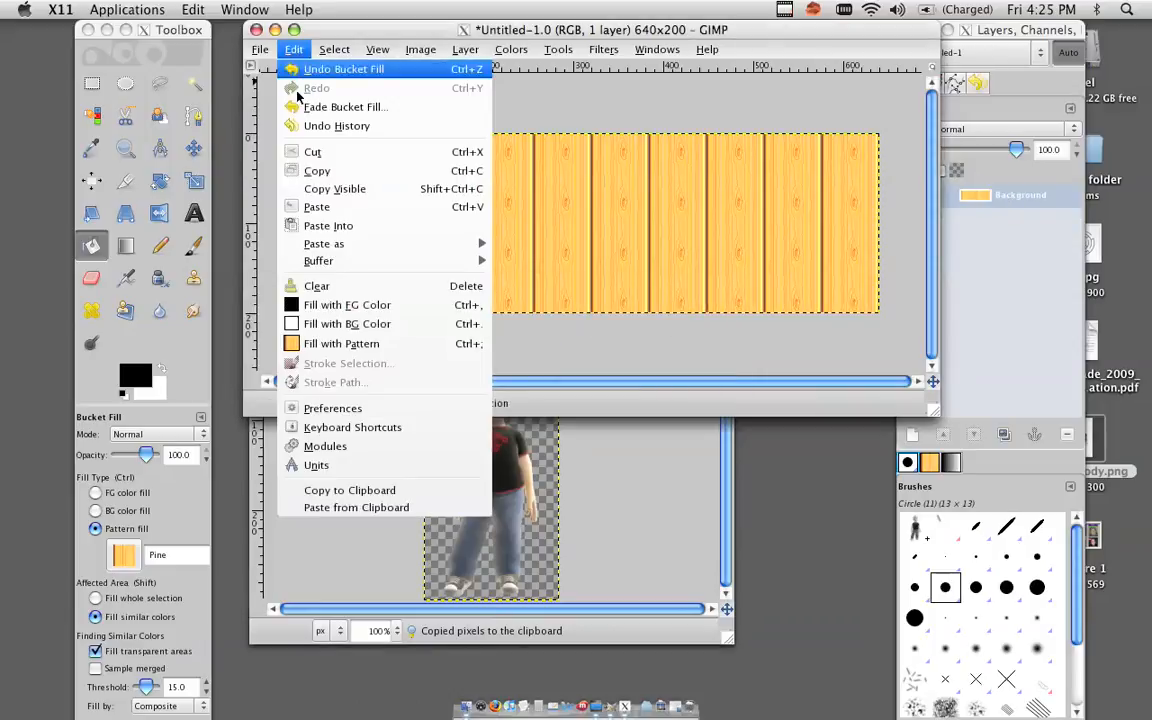
pyautogui.click(318, 207)
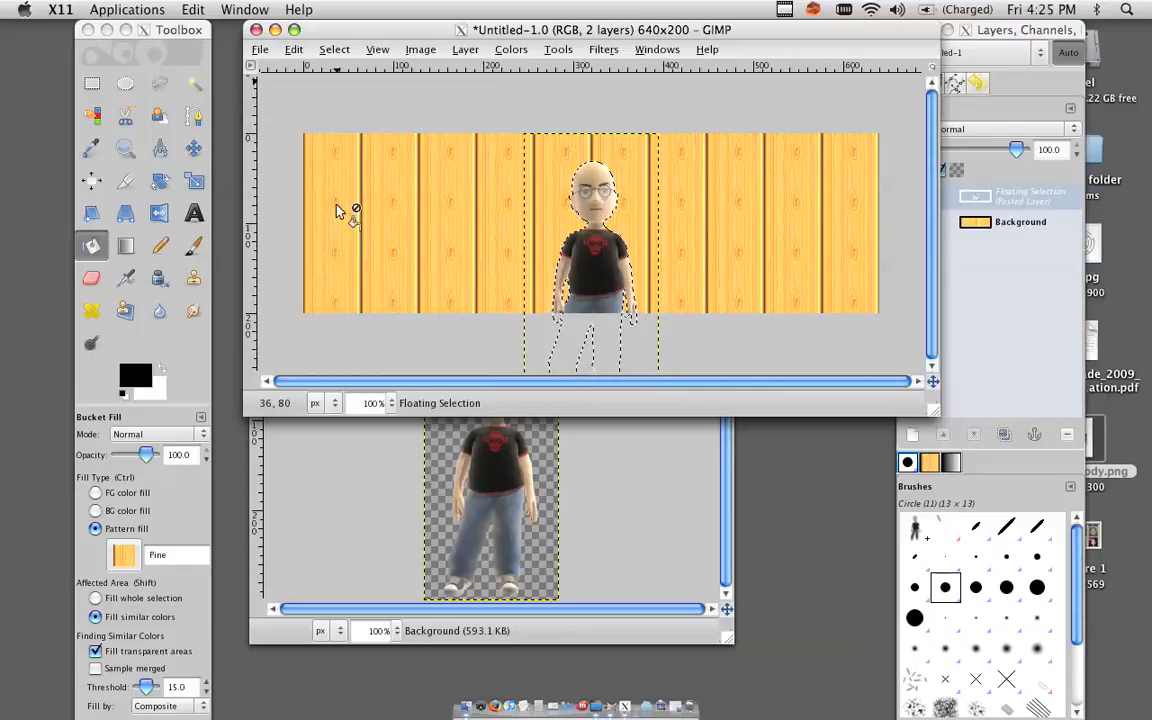
# Move the pasted avatar toward the left end of the banner with the Move tool.
pyautogui.click(193, 148)
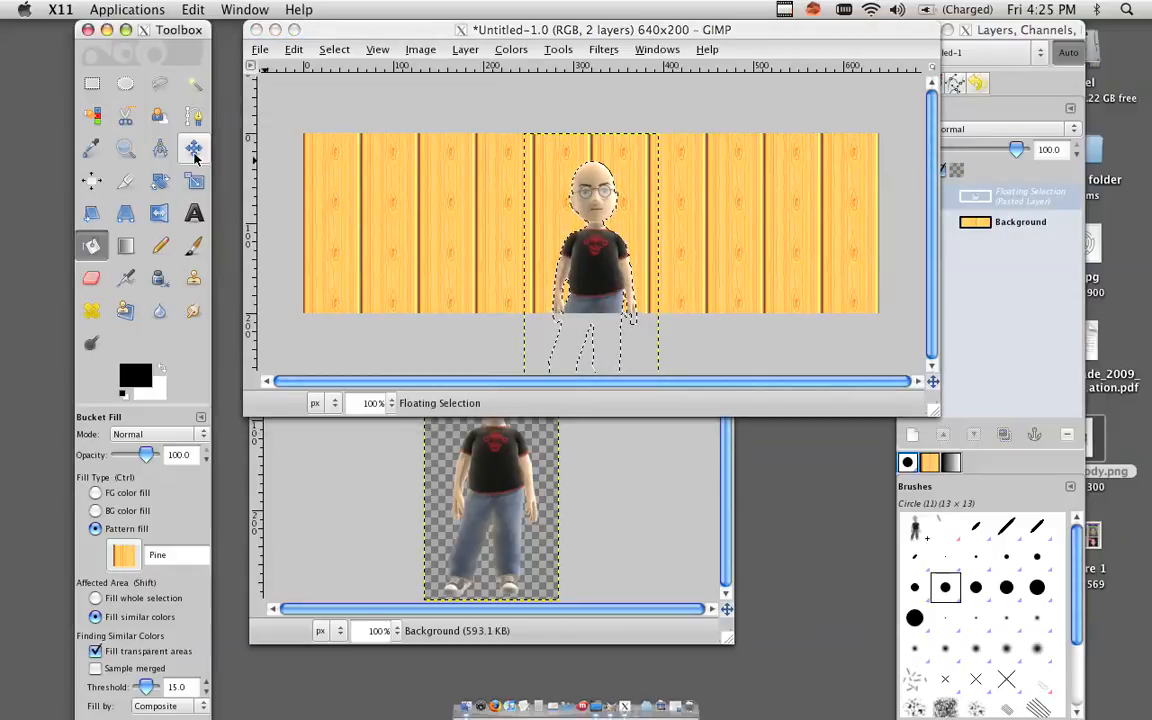
pyautogui.click(645, 205)
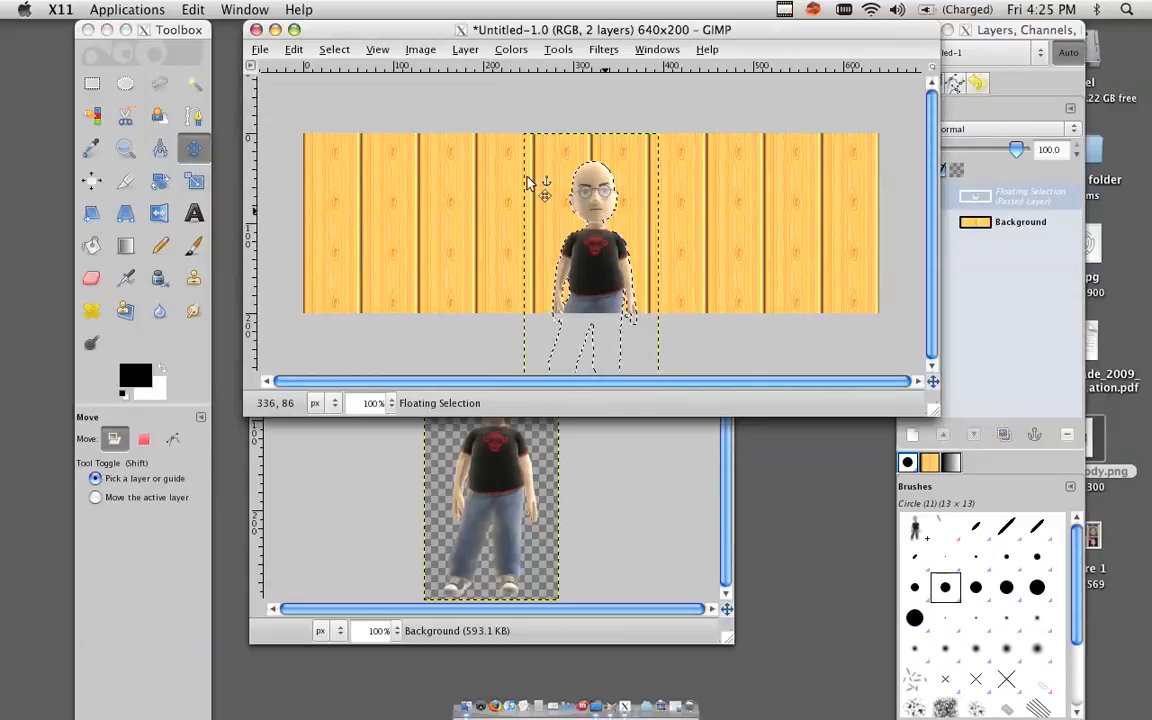
pyautogui.moveTo(589, 253); pyautogui.dragTo(390, 191)
# Rotate the pasted avatar by about -150 degrees with the Rotate tool.
pyautogui.click(558, 49)
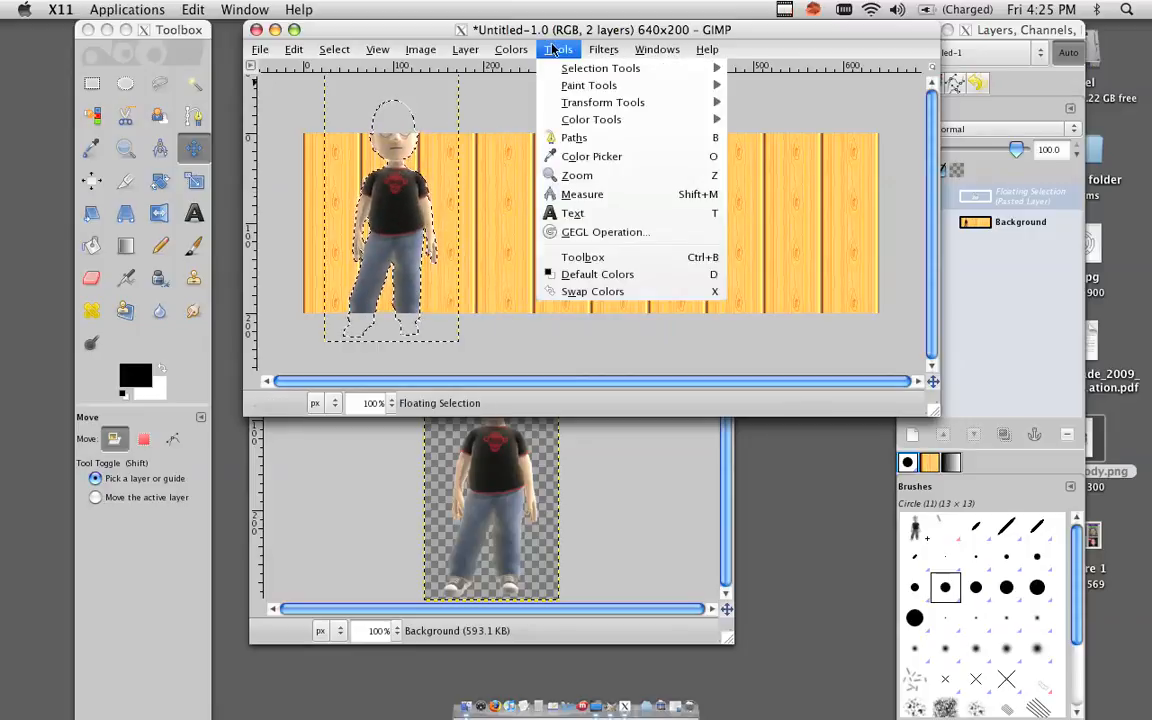
pyautogui.moveTo(675, 119)
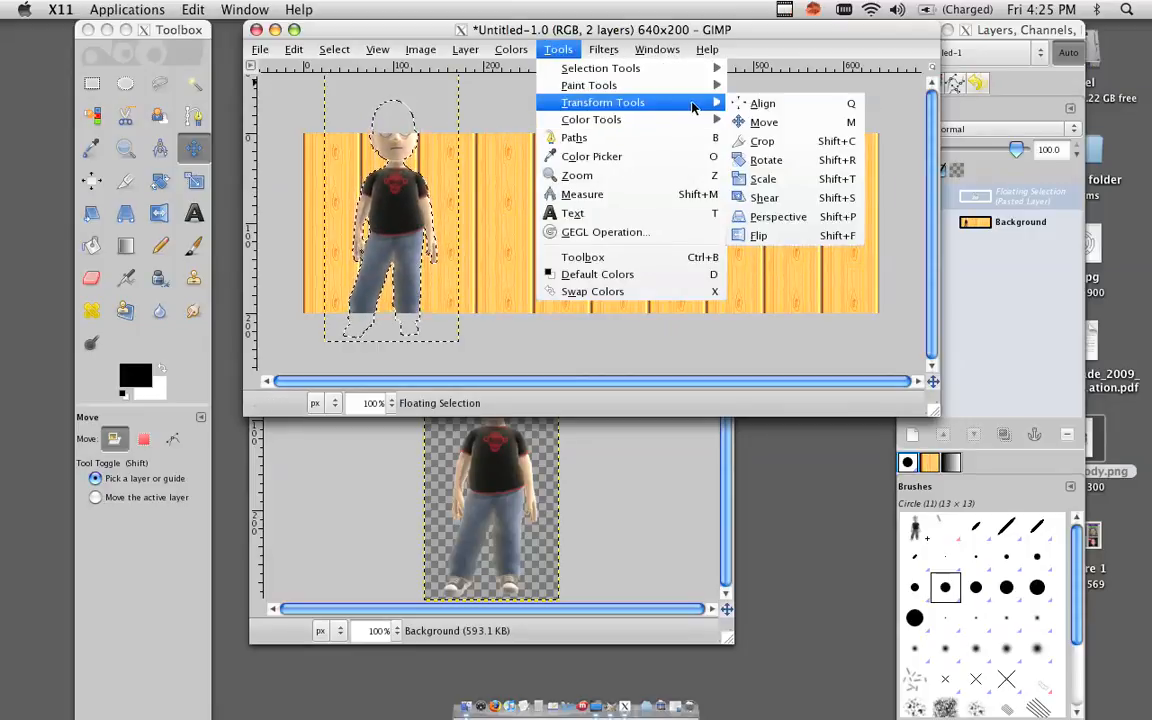
pyautogui.click(800, 162)
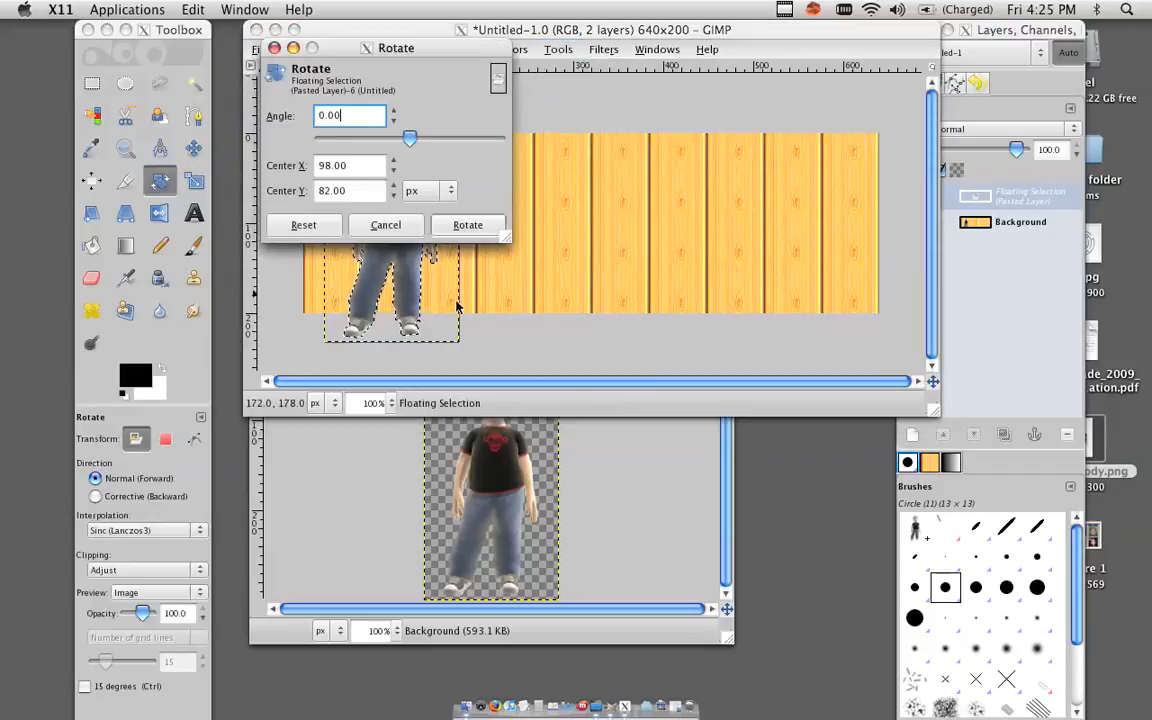
pyautogui.moveTo(457, 50); pyautogui.dragTo(564, 442)
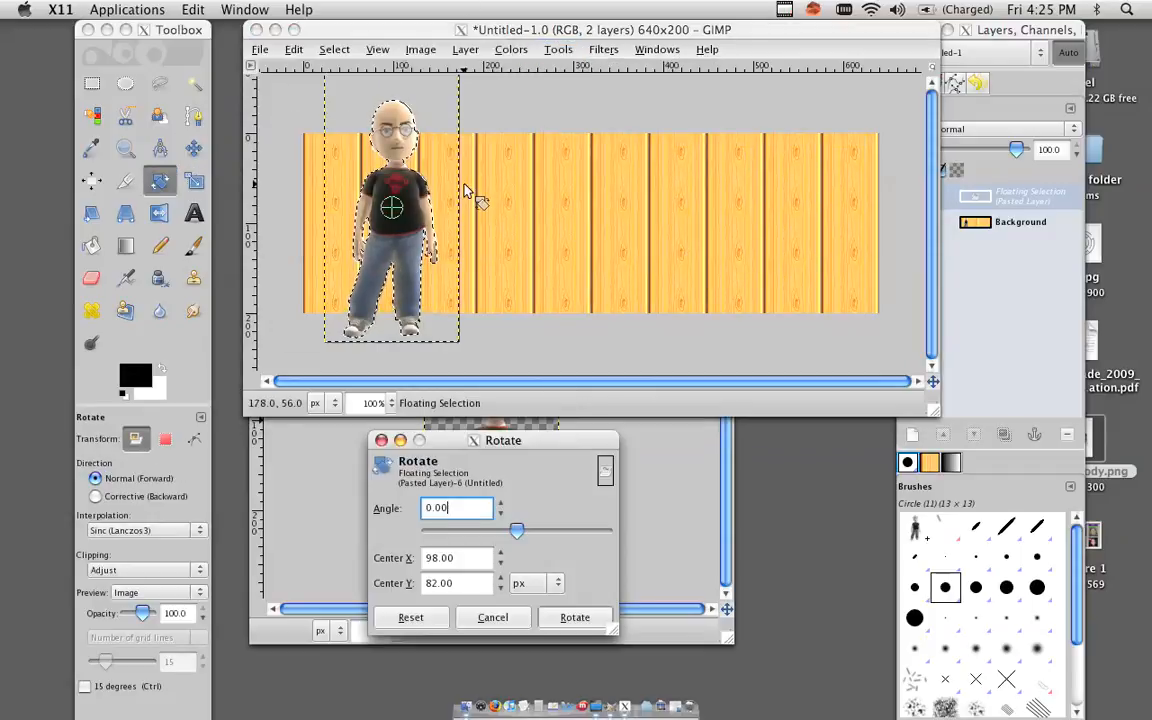
pyautogui.click(430, 140)
pyautogui.moveTo(434, 122); pyautogui.dragTo(372, 393)
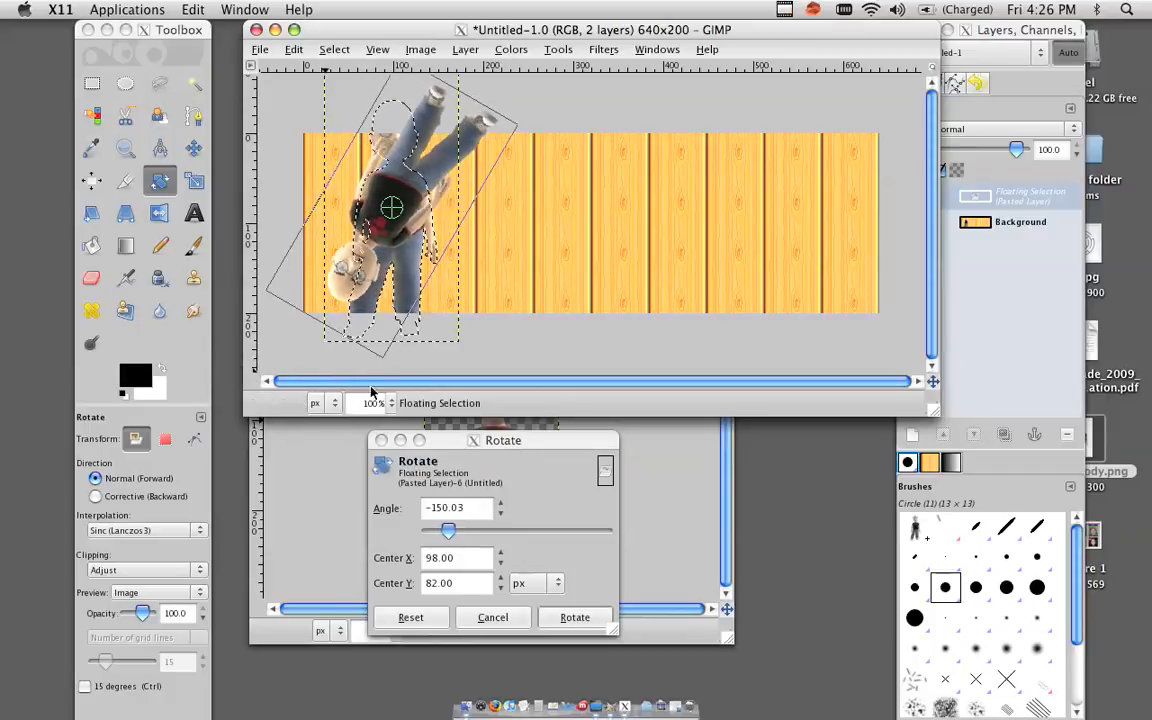
pyautogui.click(574, 624)
pyautogui.click(574, 624)
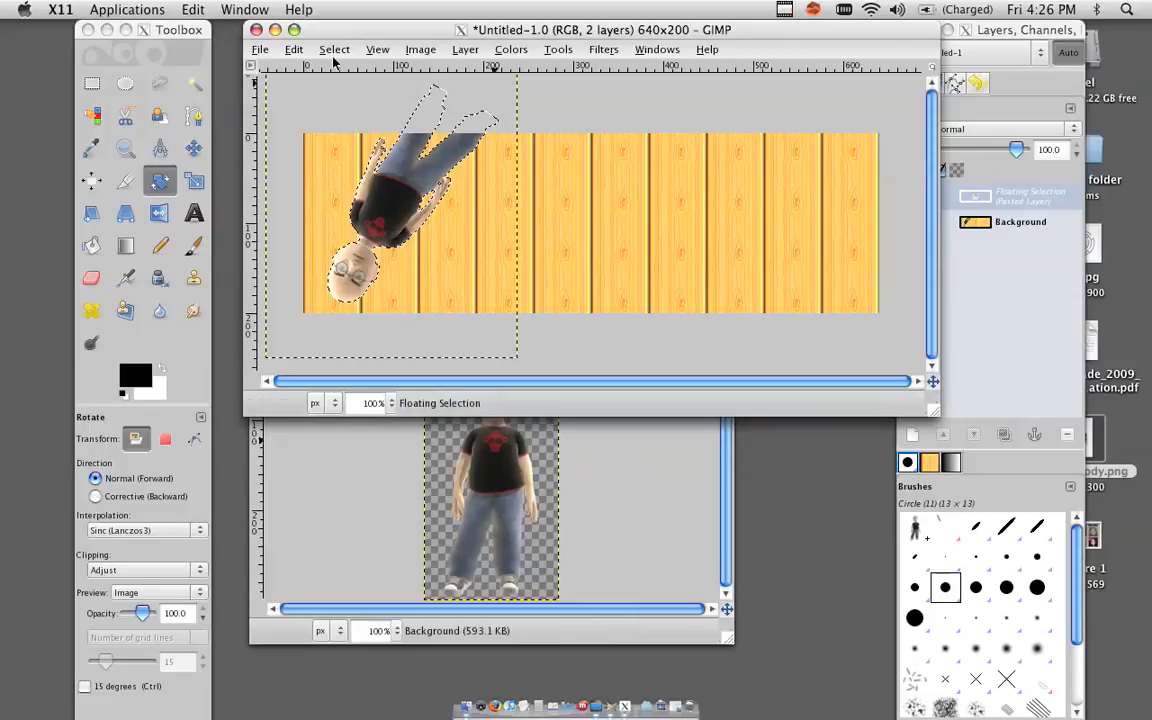
# Add a text layer on the banner reading "This is too complex!".
pyautogui.click(188, 215)
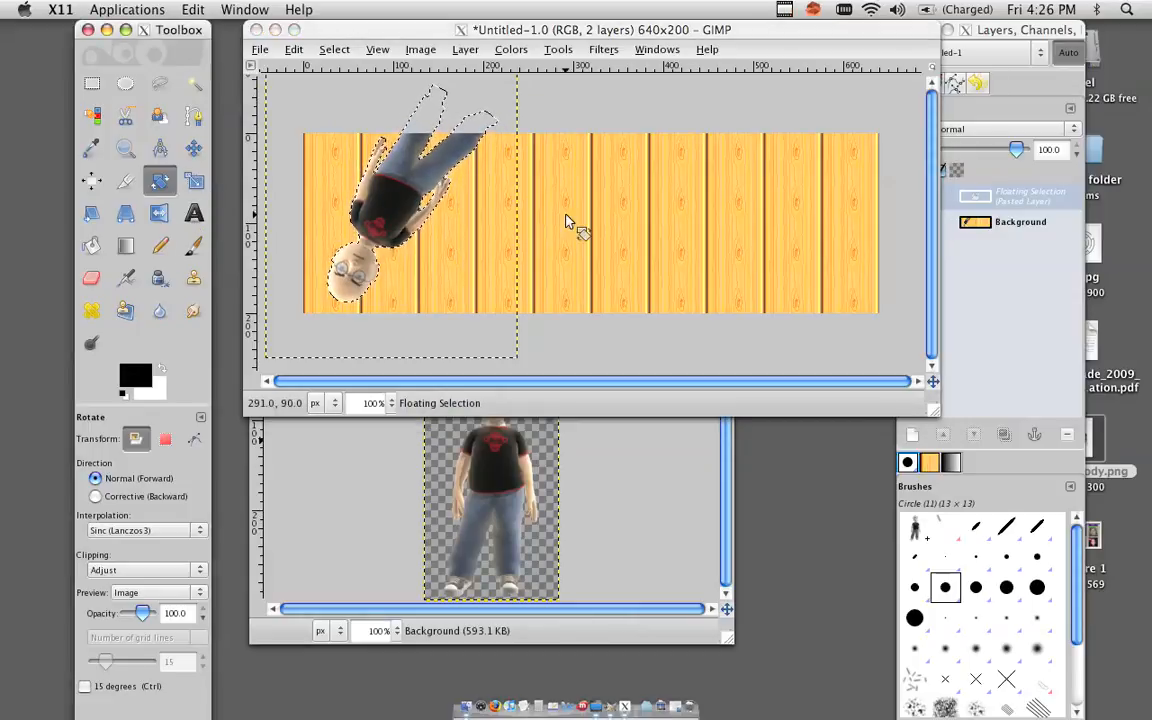
pyautogui.click(195, 214)
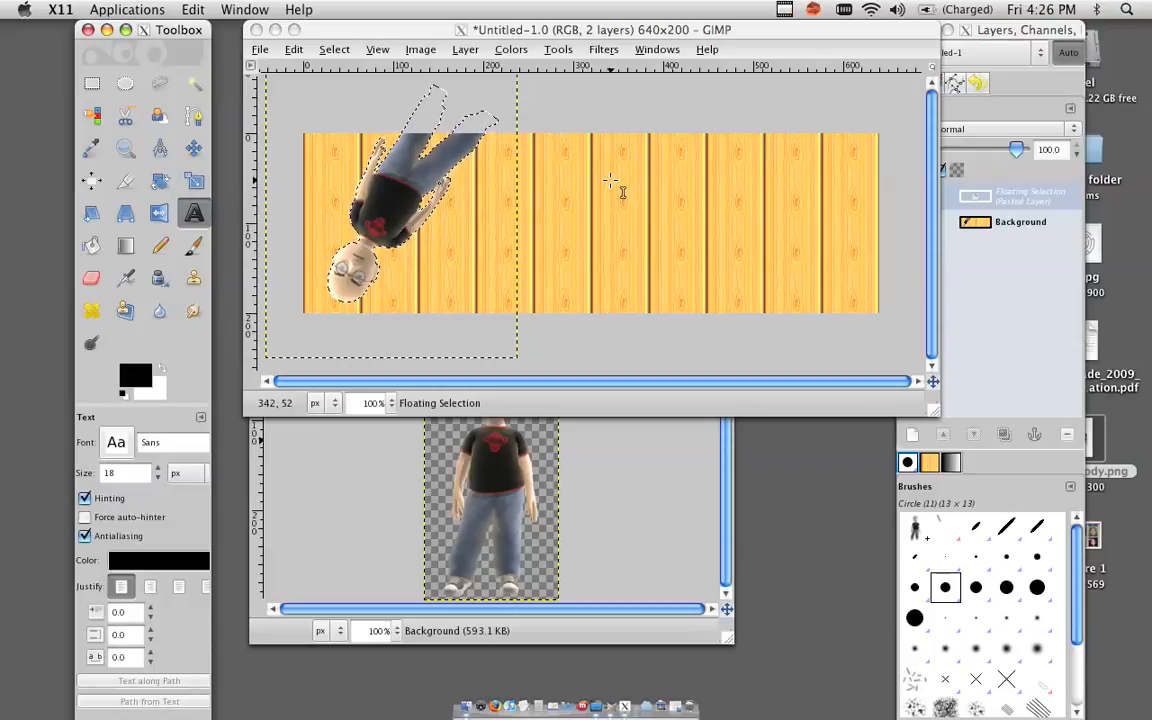
pyautogui.click(566, 188)
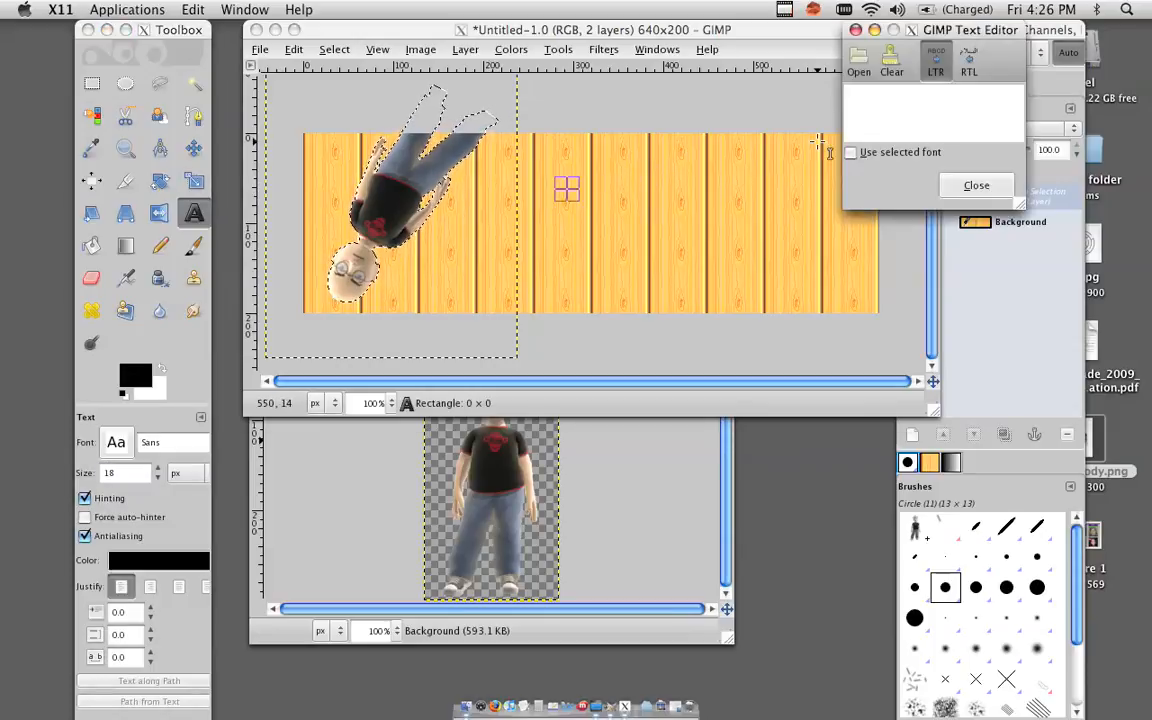
pyautogui.write('This ')
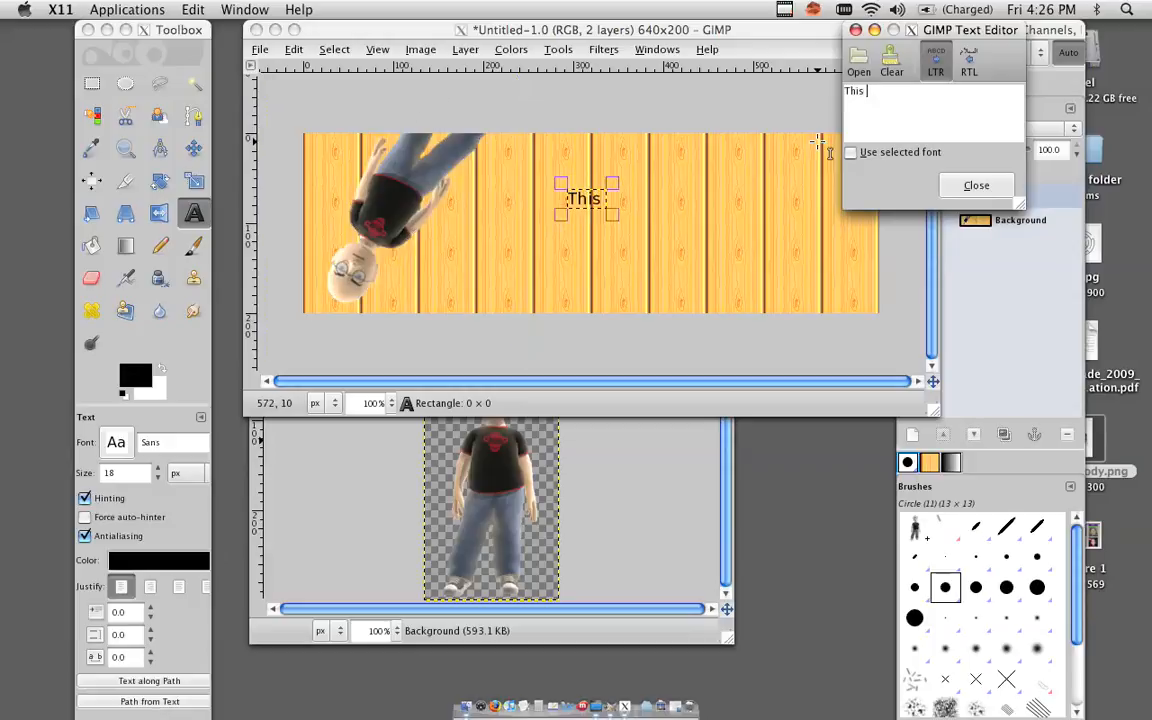
pyautogui.write('is too complex!')
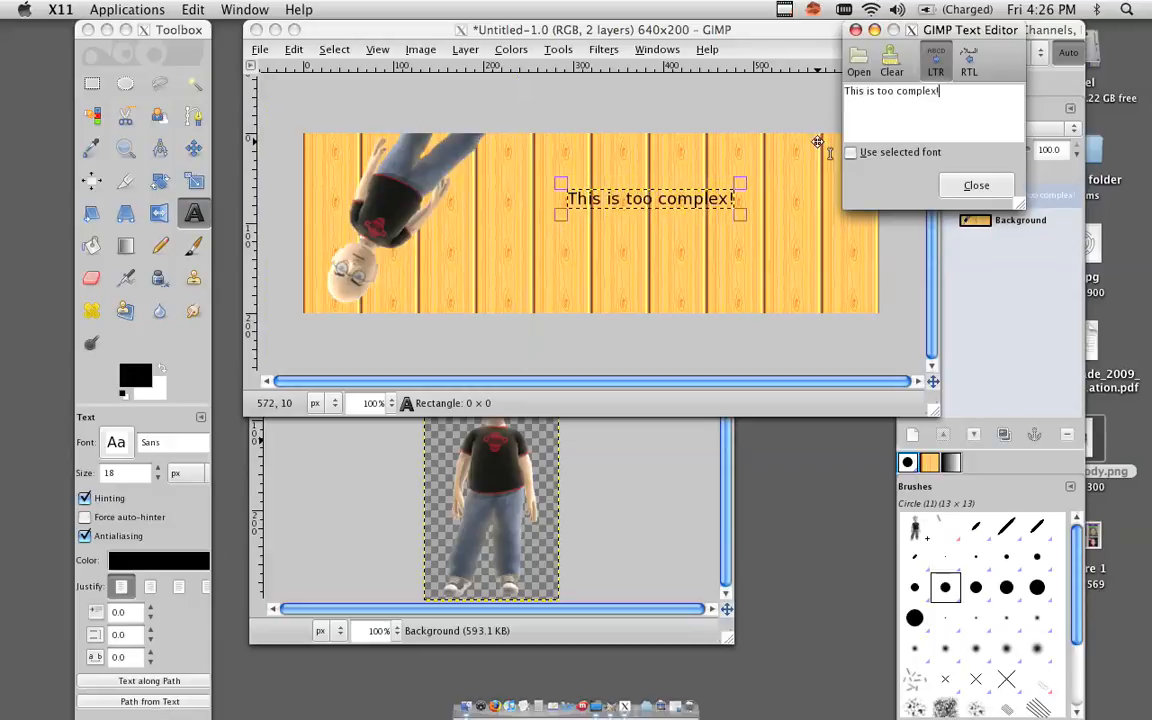
# Set the text size to 24 px and change its font to Raven.
pyautogui.click(157, 469)
pyautogui.click(157, 469)
pyautogui.click(157, 469)
pyautogui.click(157, 469)
pyautogui.click(157, 469)
pyautogui.click(157, 469)
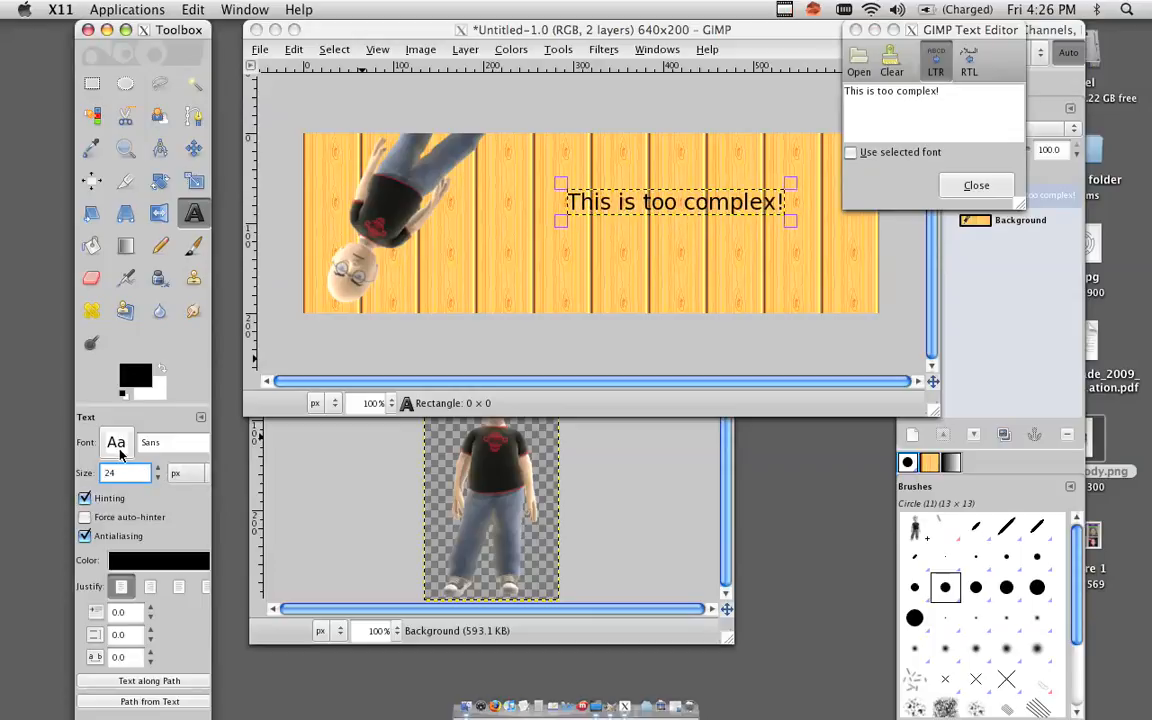
pyautogui.click(117, 445)
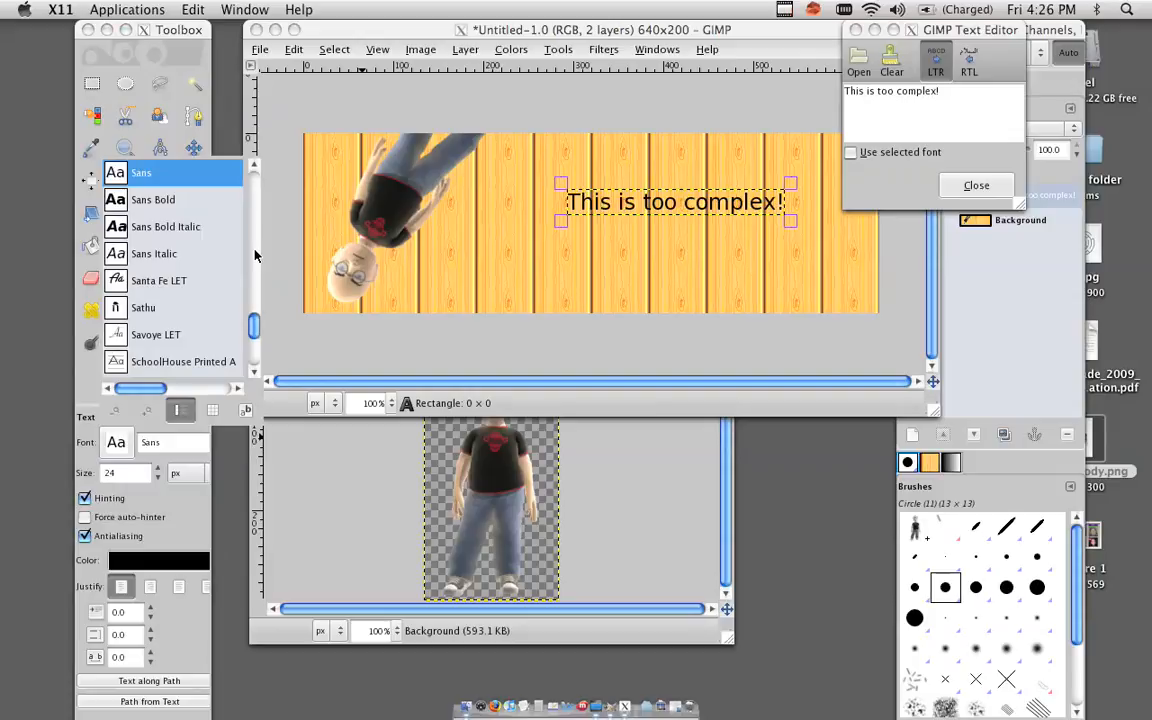
pyautogui.scroll(2, 254, 256)
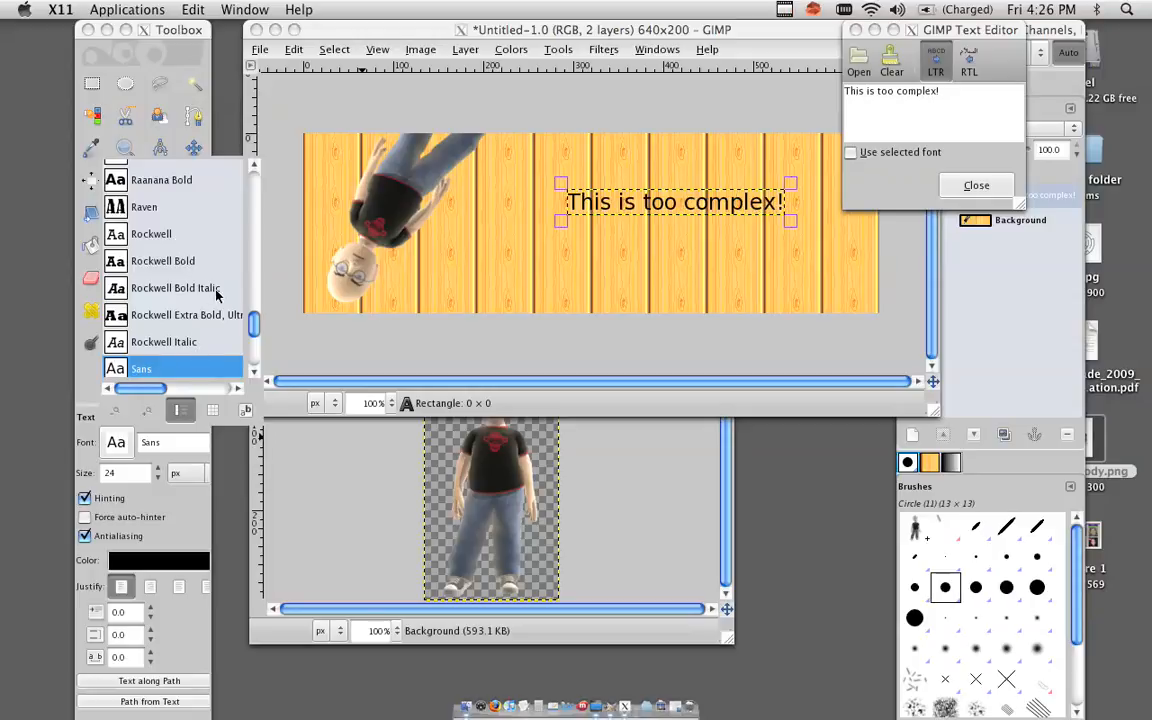
pyautogui.click(197, 388)
pyautogui.moveTo(197, 388); pyautogui.dragTo(148, 388)
pyautogui.click(147, 207)
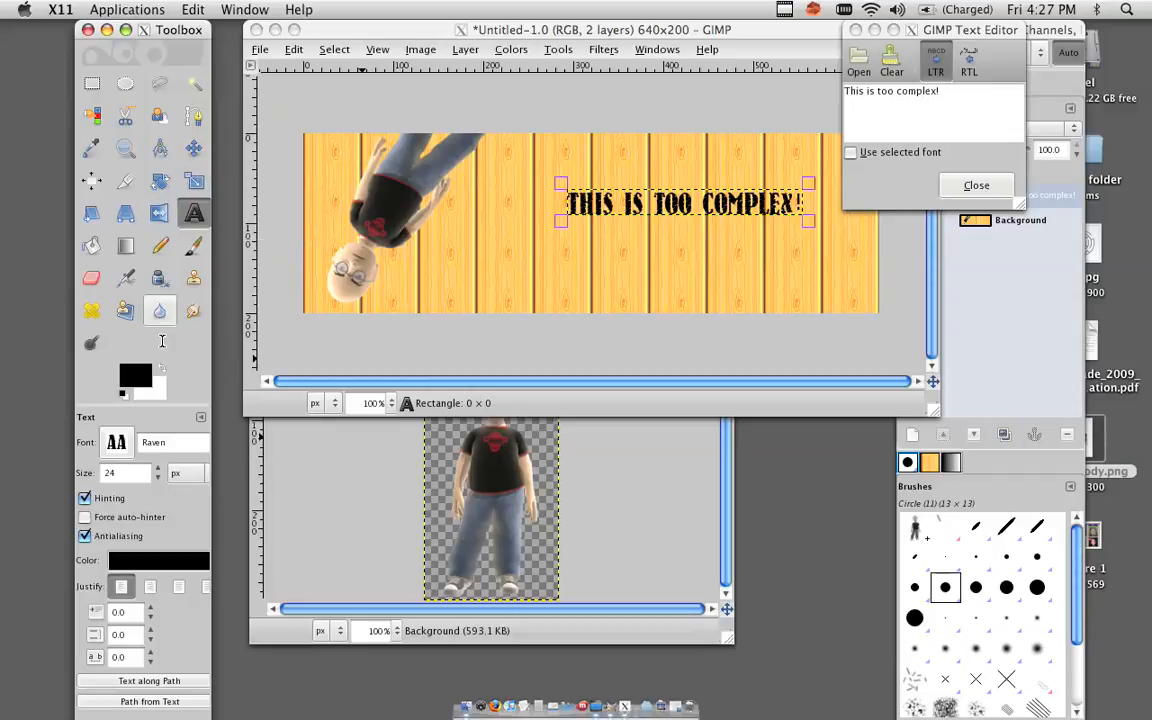
# Enlarge the text to 33 px and shift the text box toward the middle of the banner.
pyautogui.click(157, 469)
pyautogui.click(157, 469)
pyautogui.click(157, 469)
pyautogui.click(157, 469)
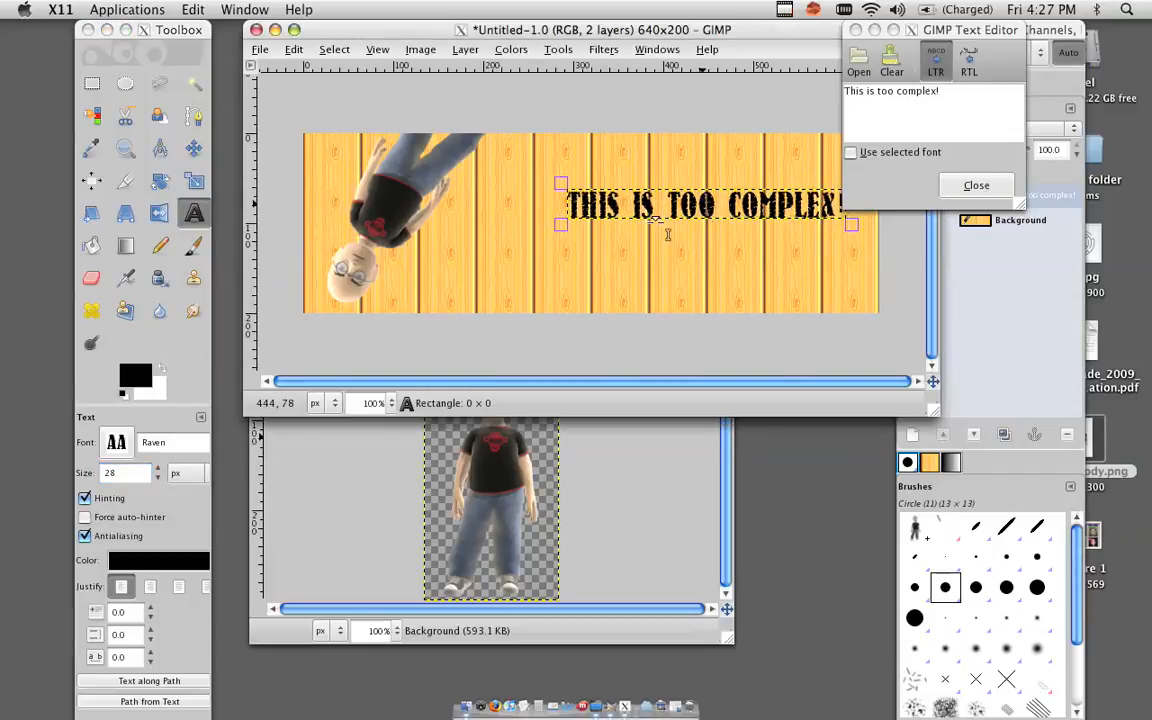
pyautogui.click(597, 237)
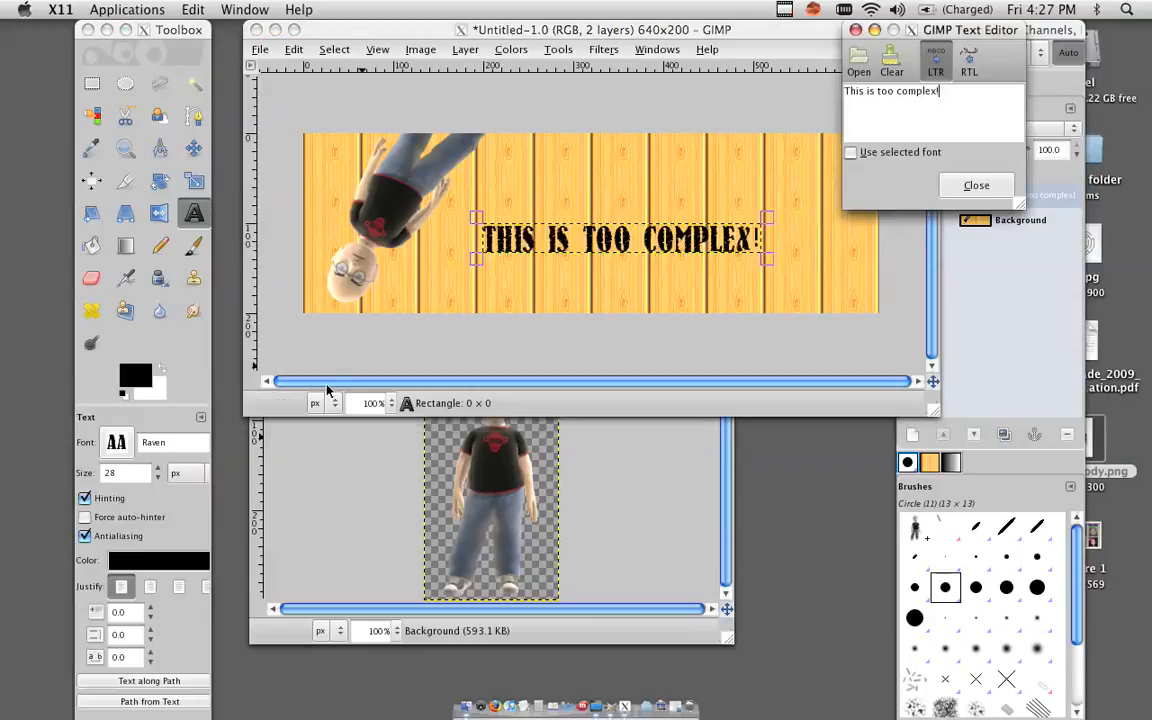
pyautogui.click(159, 474)
pyautogui.click(158, 470)
pyautogui.click(158, 470)
pyautogui.click(158, 470)
pyautogui.click(158, 470)
pyautogui.click(158, 470)
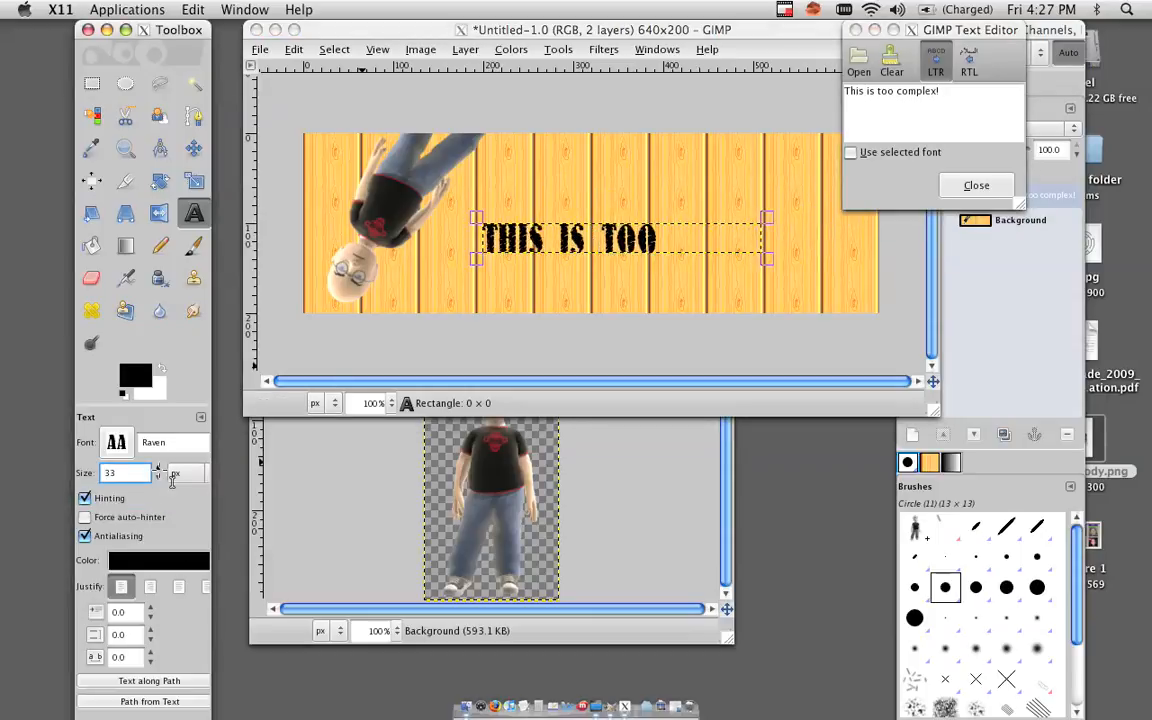
# Resize the text box to about 338×108 px so the text wraps onto two lines.
pyautogui.click(776, 232)
pyautogui.moveTo(770, 215); pyautogui.dragTo(799, 152)
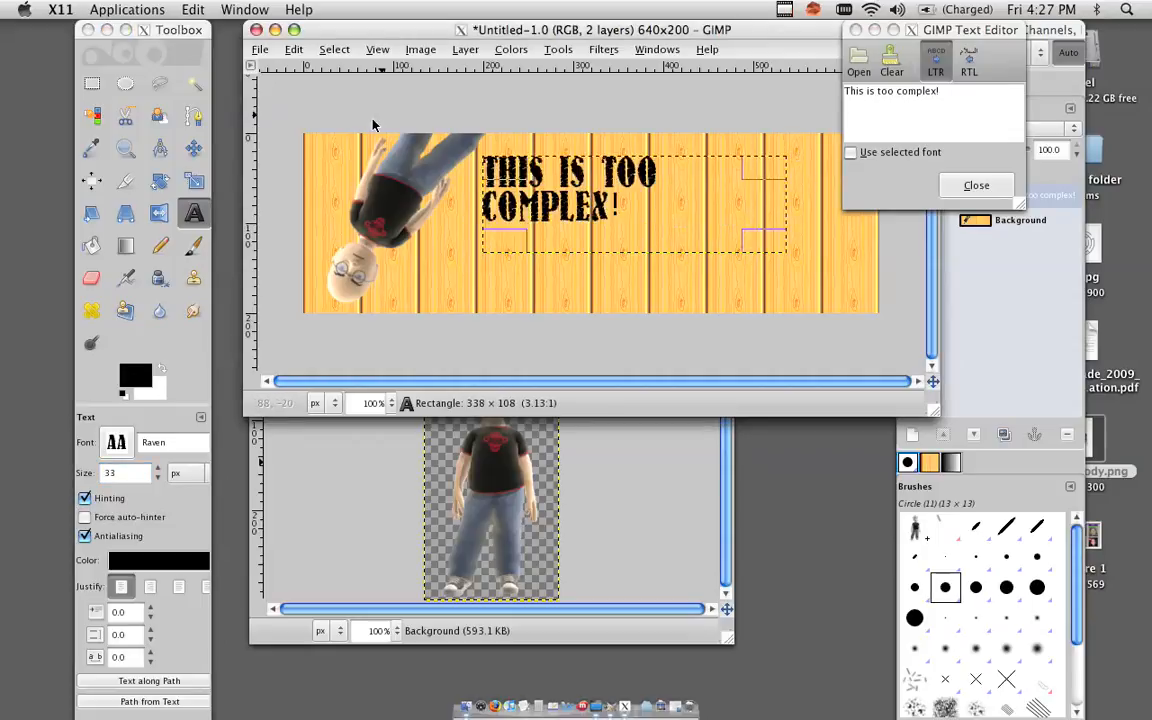
# Save the image to the Desktop as "pointless banner" with the JPEG image file type chosen.
pyautogui.click(260, 50)
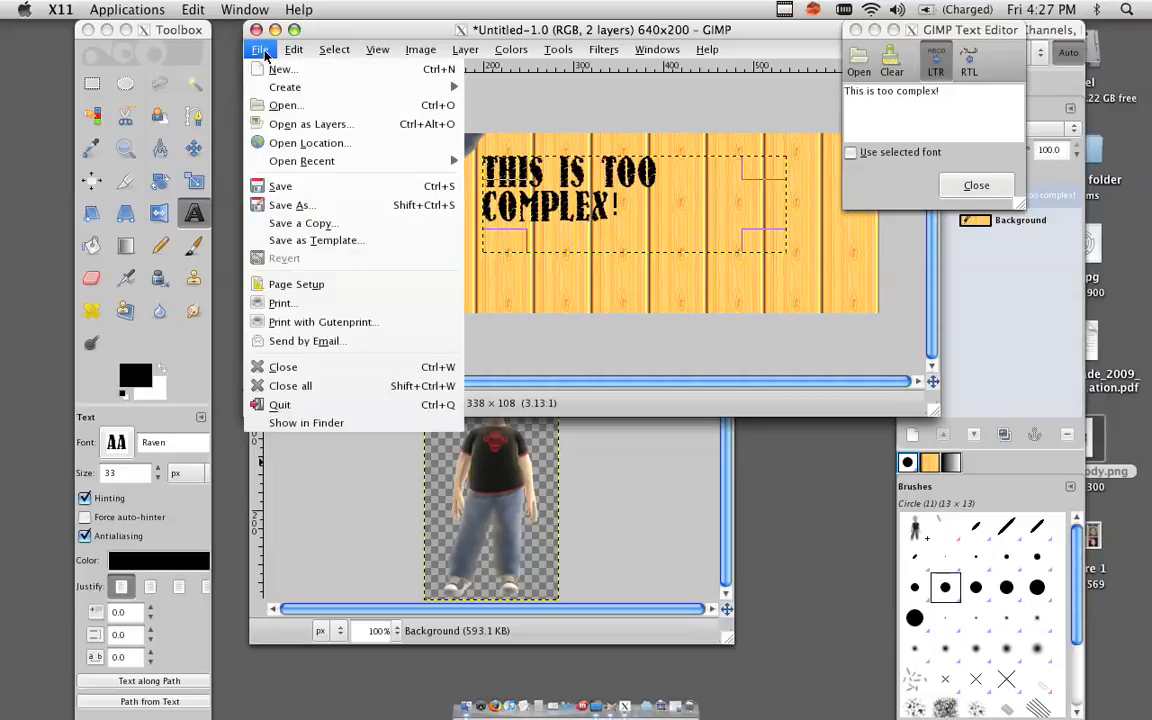
pyautogui.click(341, 207)
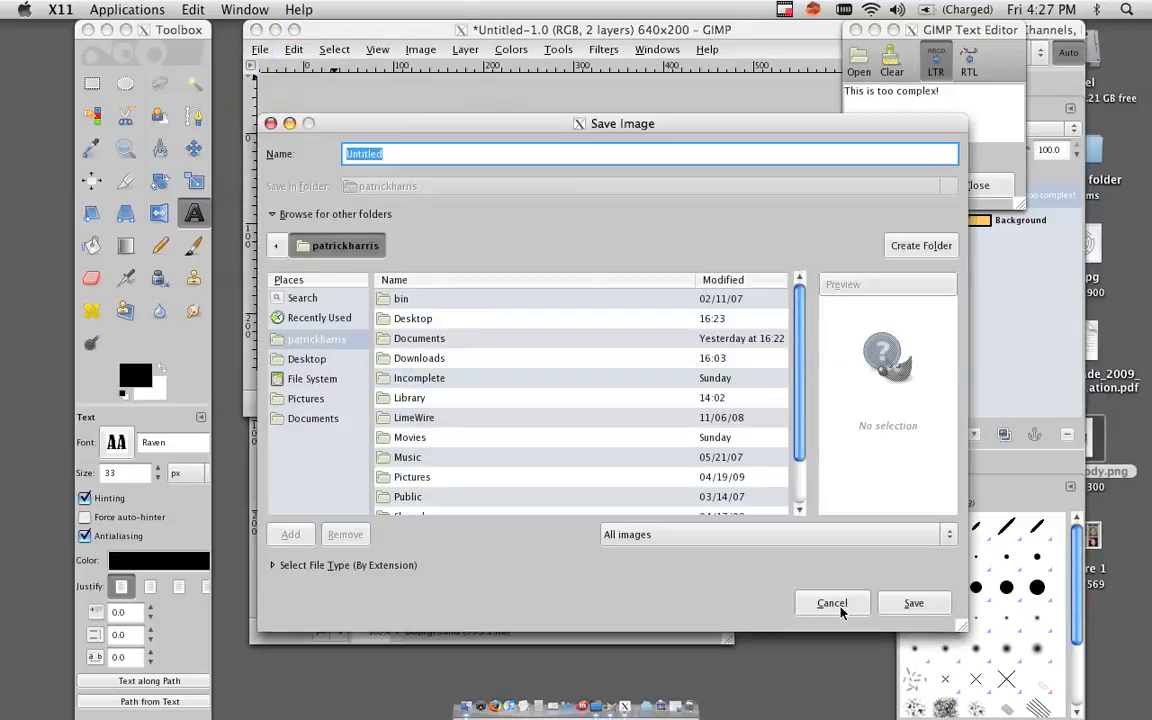
pyautogui.click(874, 535)
pyautogui.moveTo(862, 717)
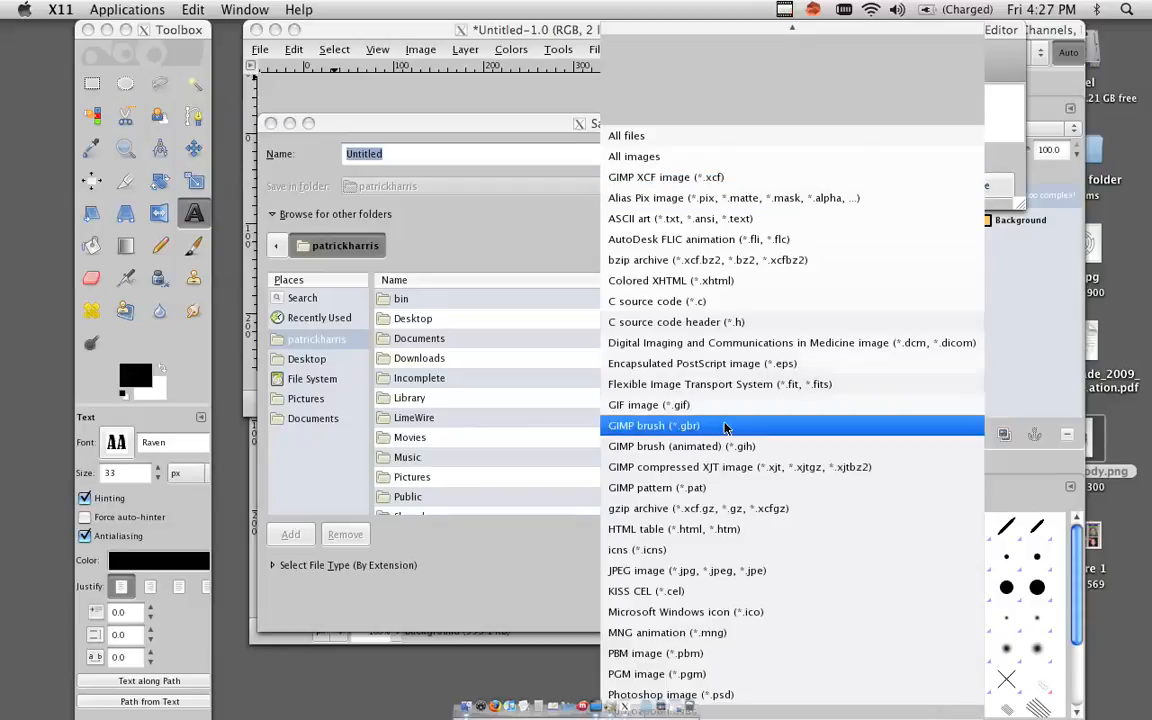
pyautogui.click(724, 575)
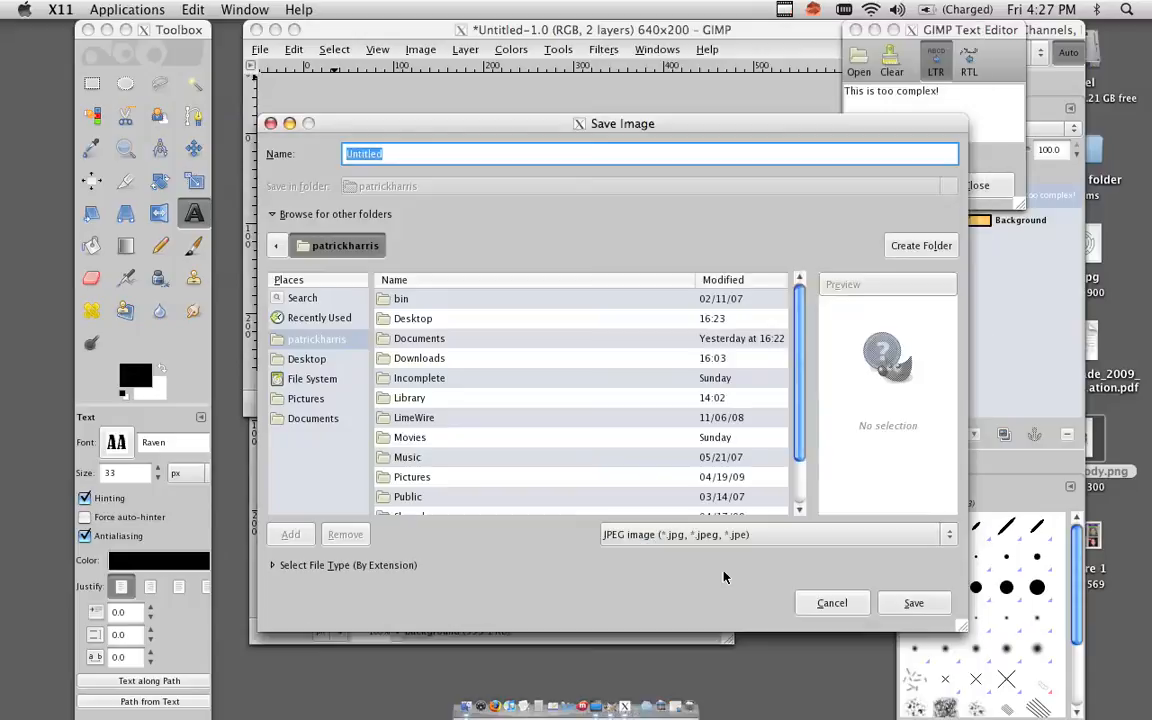
pyautogui.write('pointless banner')
pyautogui.click(310, 360)
pyautogui.click(910, 602)
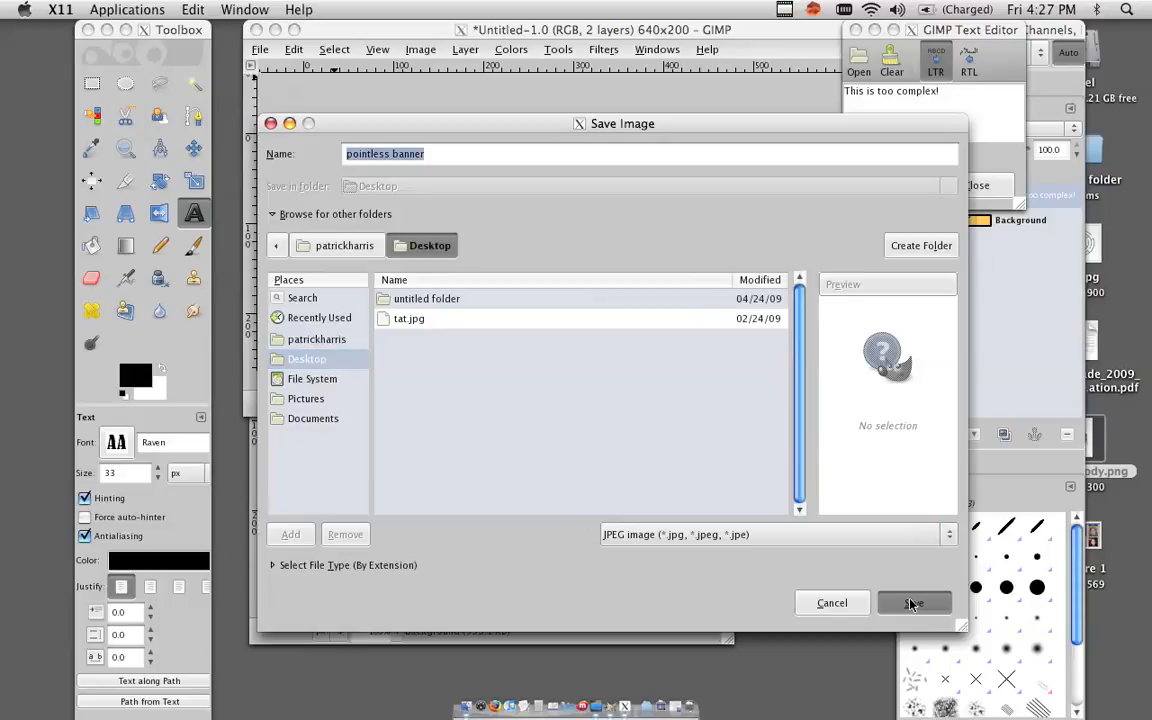
pyautogui.click(910, 602)
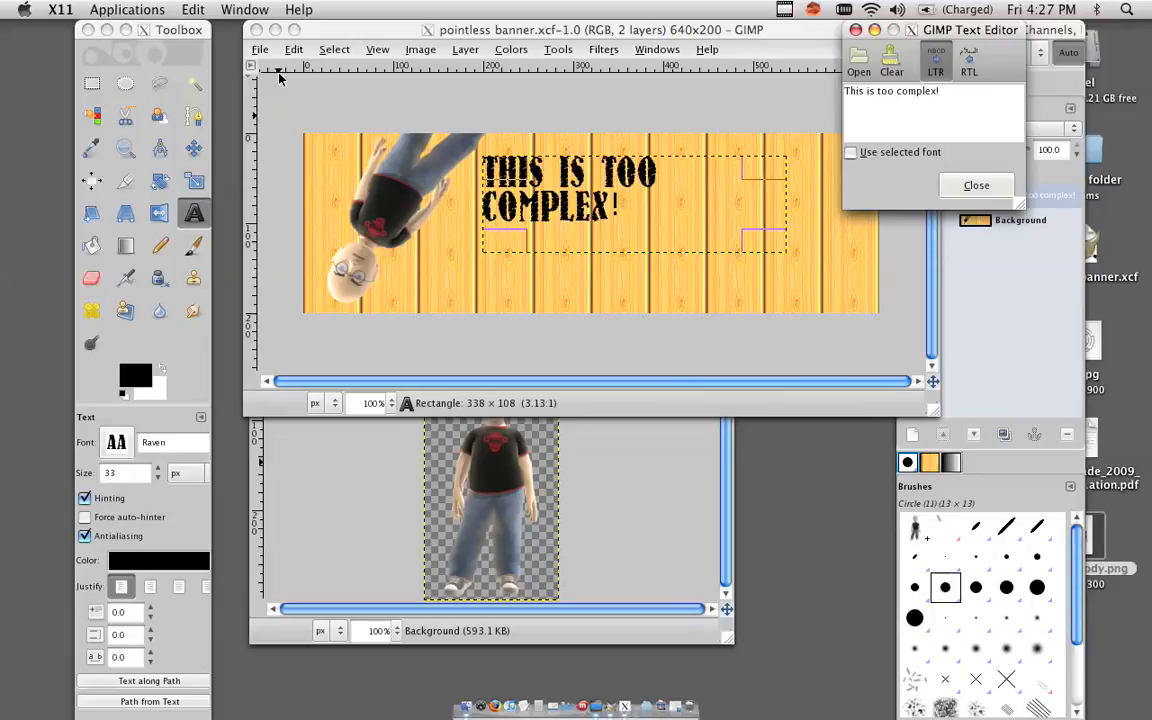
# Save the banner as "pointless banner.jpg" on the Desktop, accepting the flatten-on-export and JPEG options.
pyautogui.click(254, 57)
pyautogui.click(259, 50)
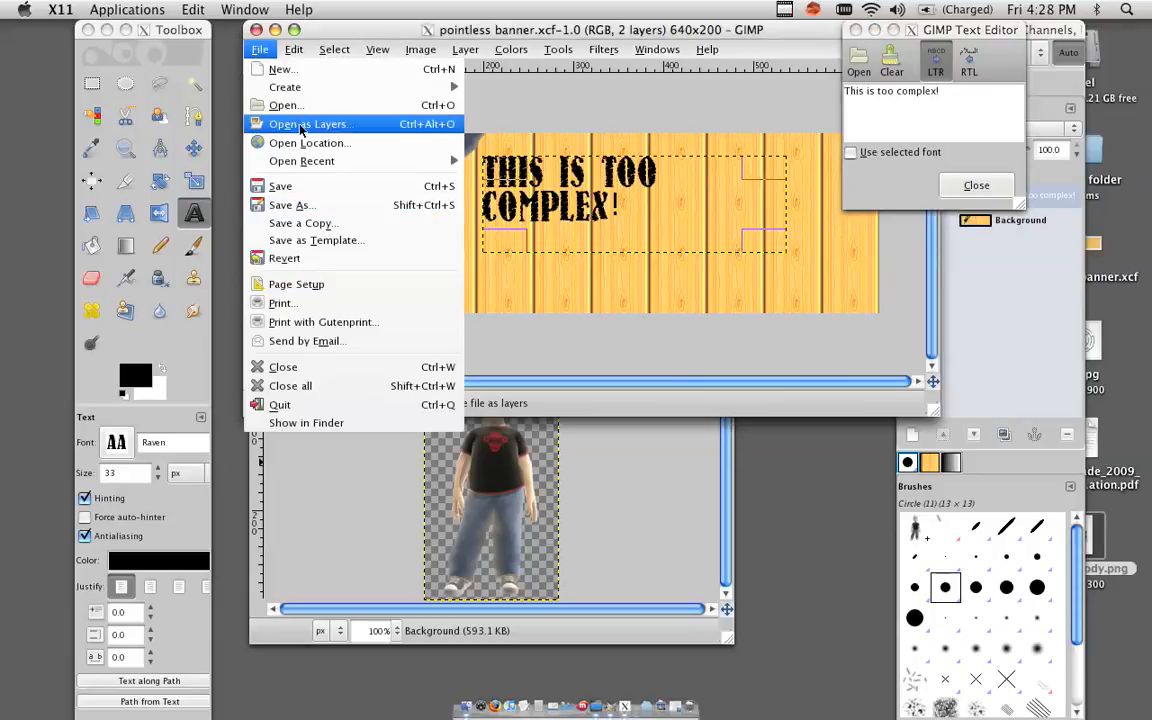
pyautogui.click(330, 205)
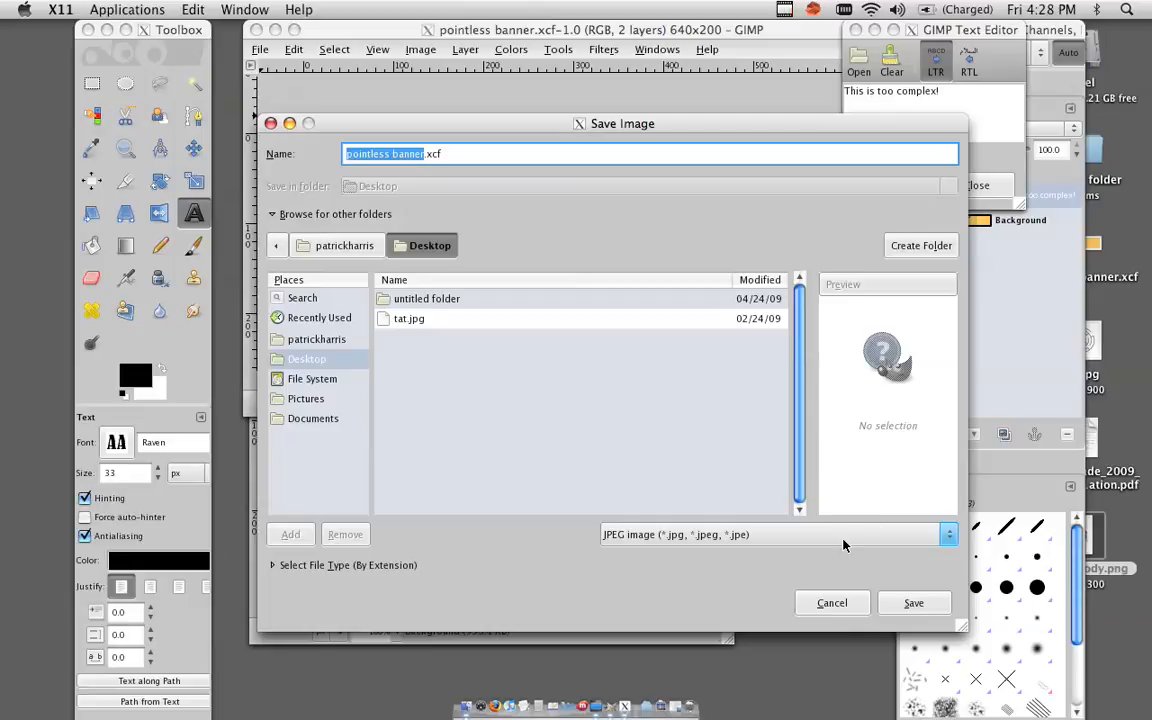
pyautogui.click(570, 155)
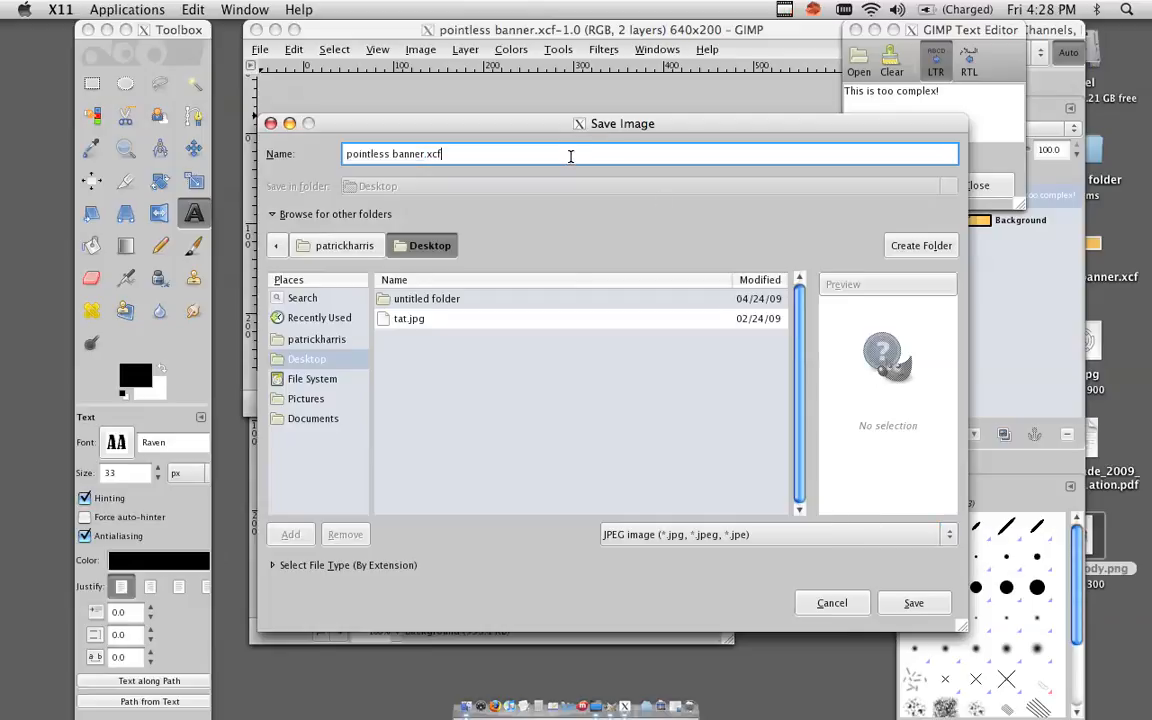
pyautogui.press('BackSpace')
pyautogui.press('BackSpace')
pyautogui.press('BackSpace')
pyautogui.write('jpg')
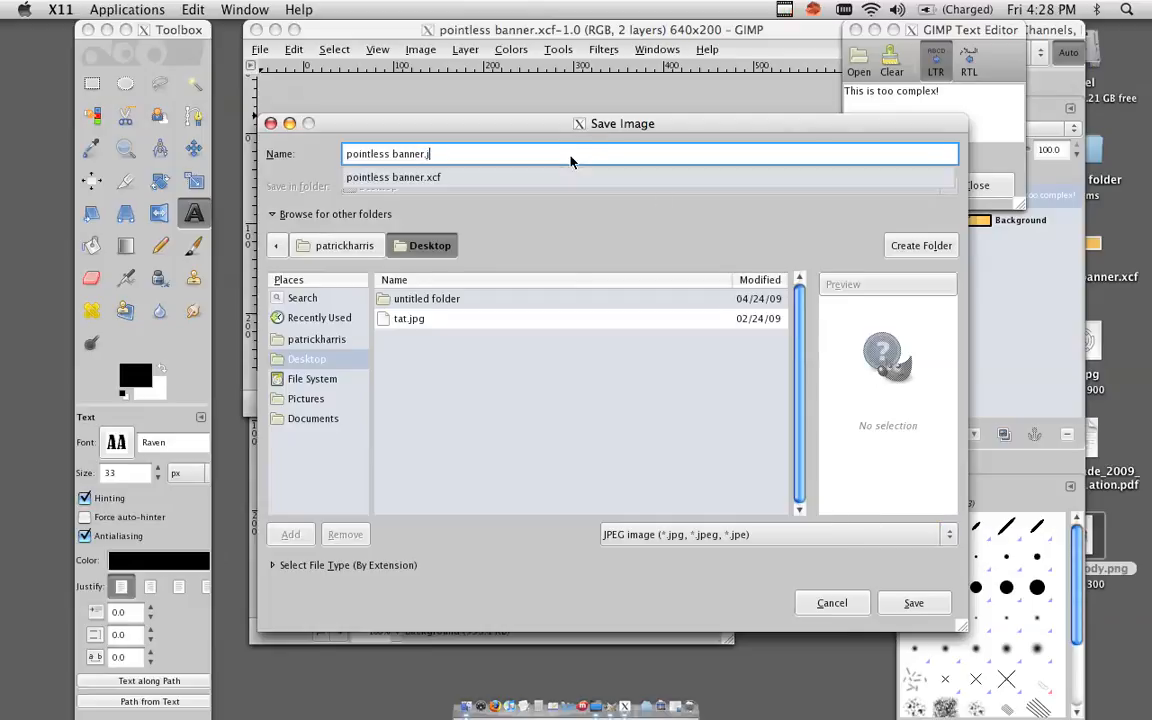
pyautogui.click(912, 606)
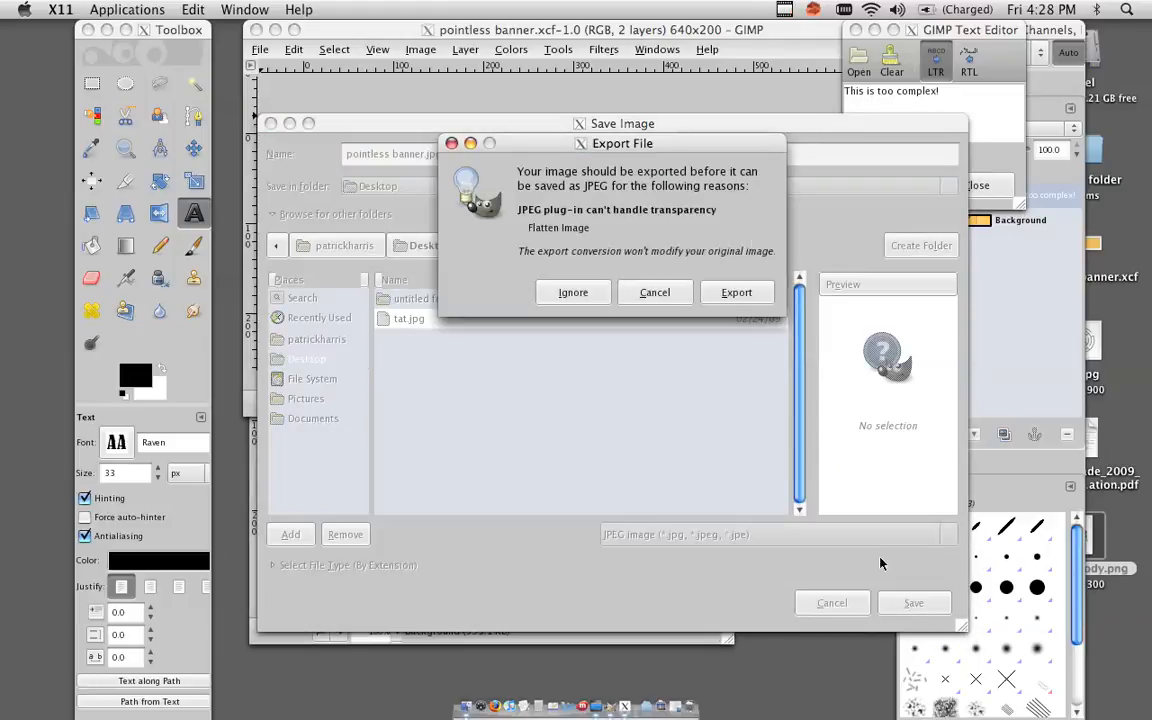
pyautogui.click(736, 292)
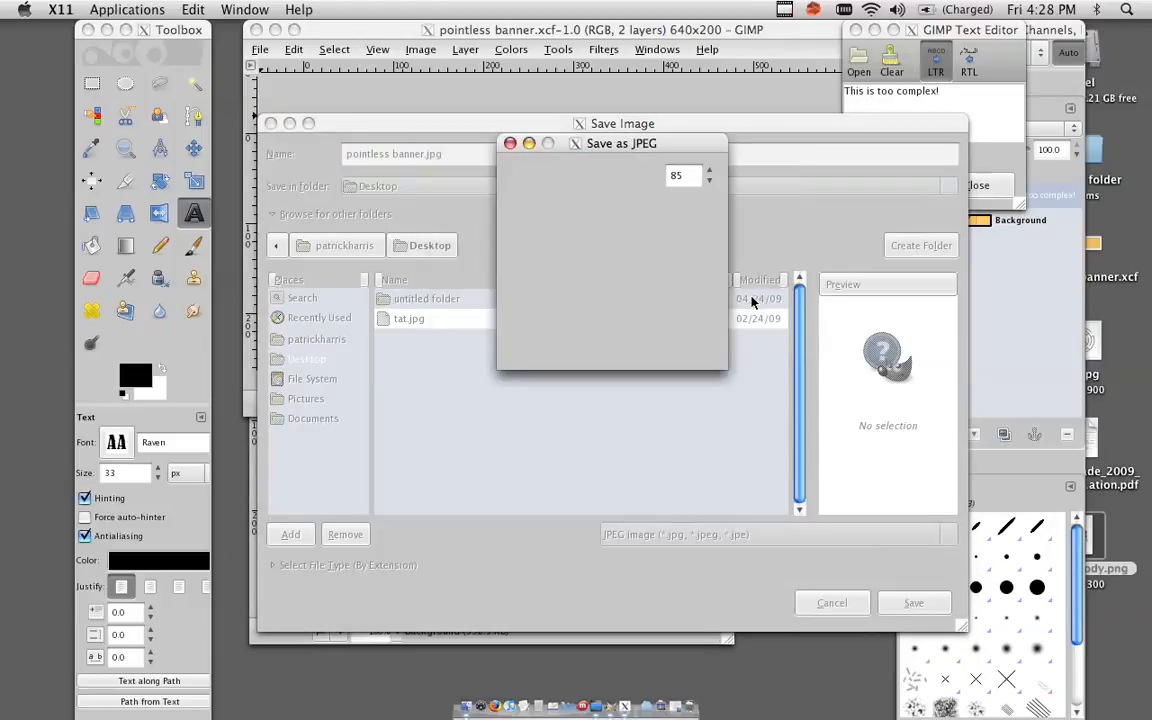
pyautogui.click(689, 342)
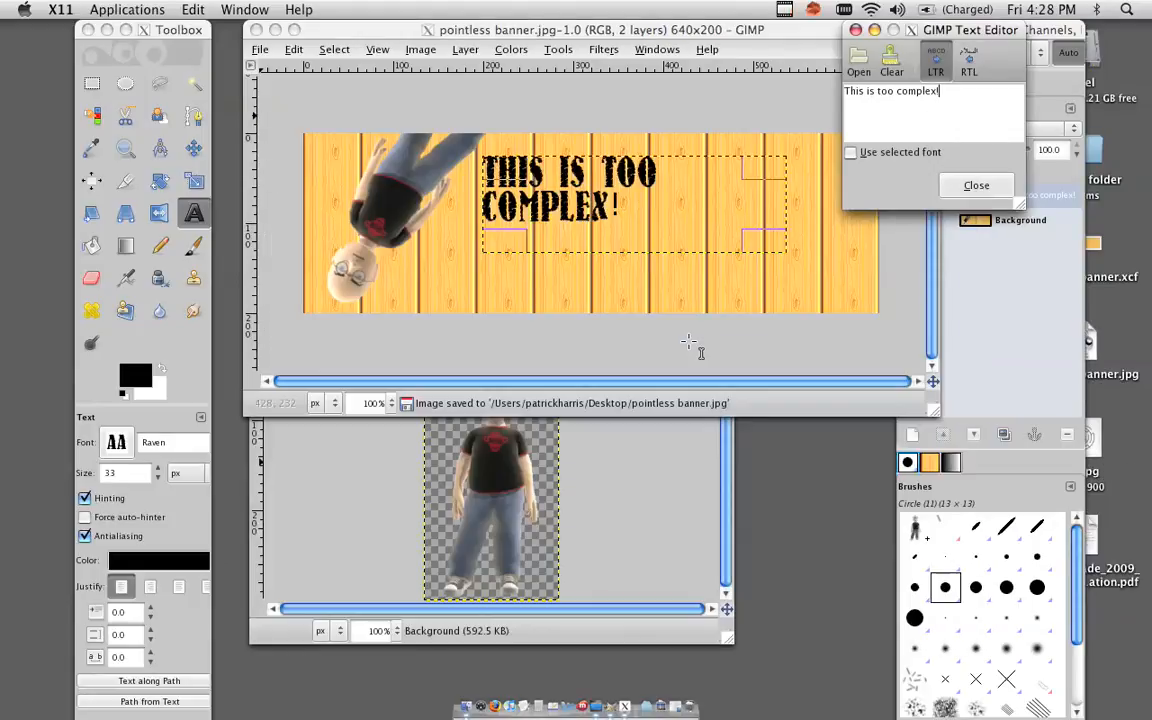
# Open the saved pointless banner.jpg from the Desktop in Preview to check it.
pyautogui.press('F11')
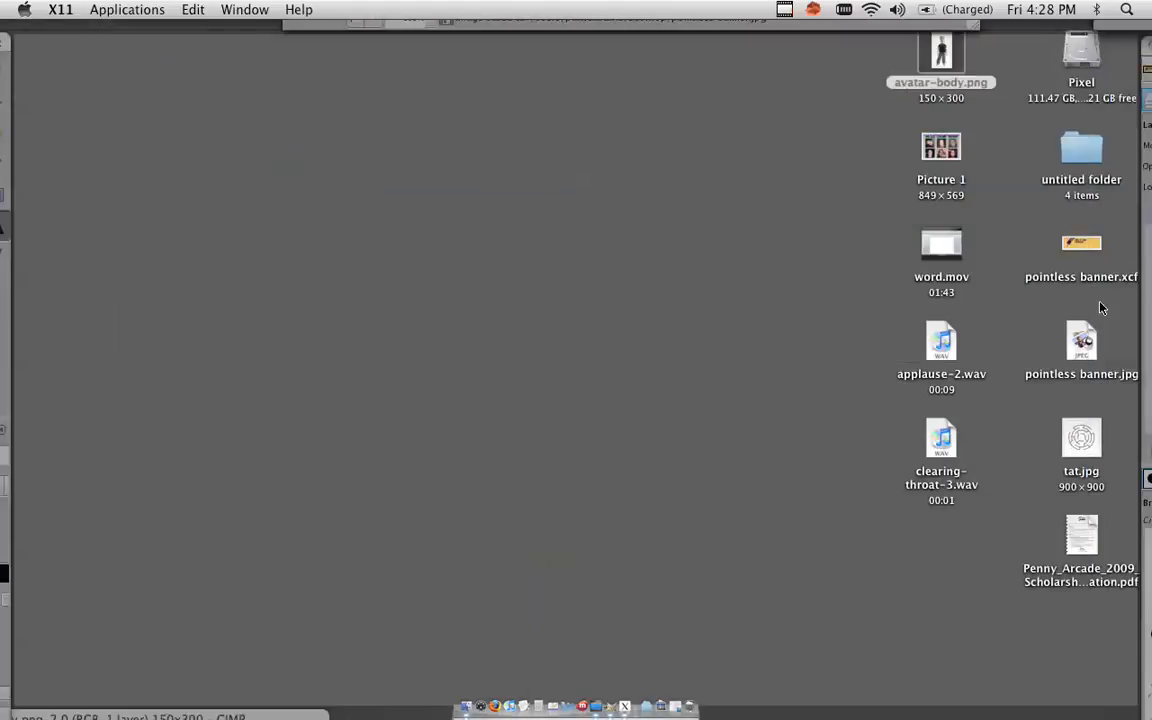
pyautogui.click(1081, 345)
pyautogui.doubleClick(1083, 350)
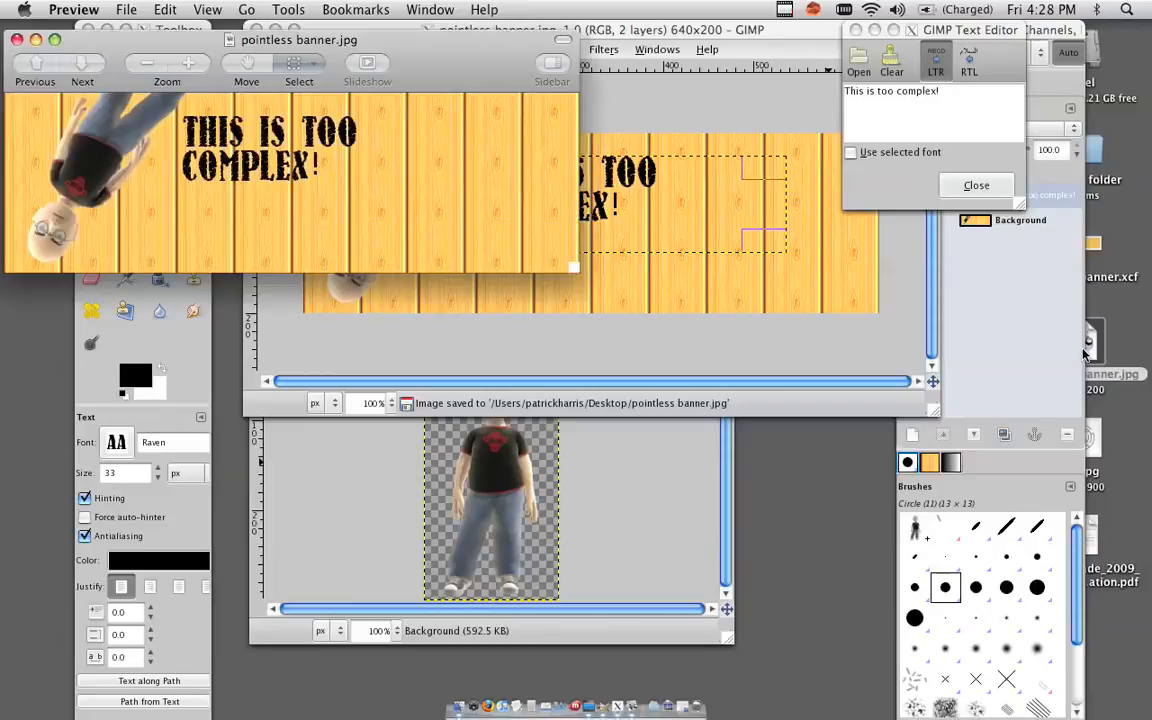